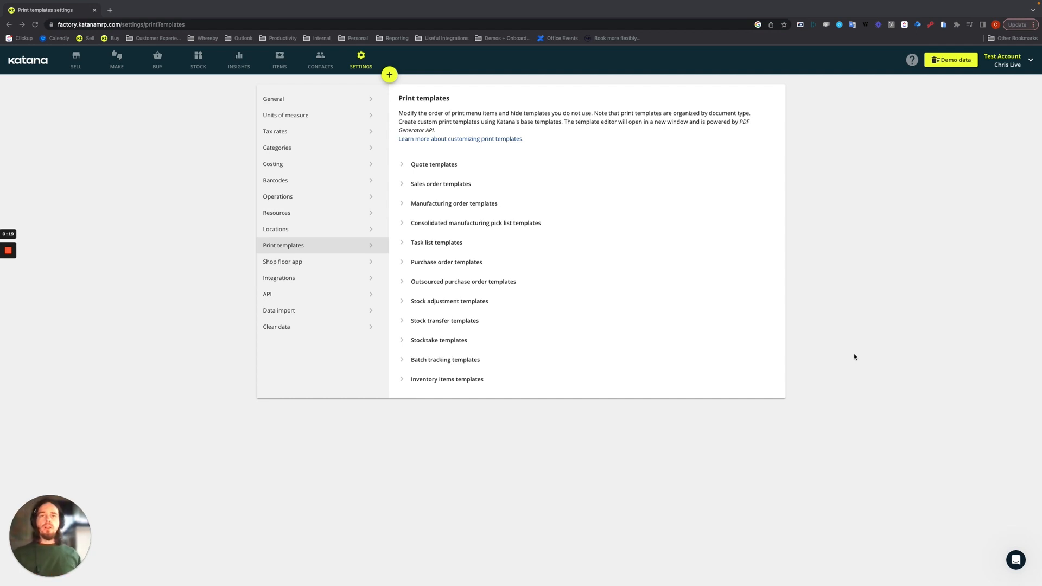
- Expand the quote templates and check the Quote template's row options and the base templates offered for a new one
{"action": "left_click", "coordinate": [403, 165]}
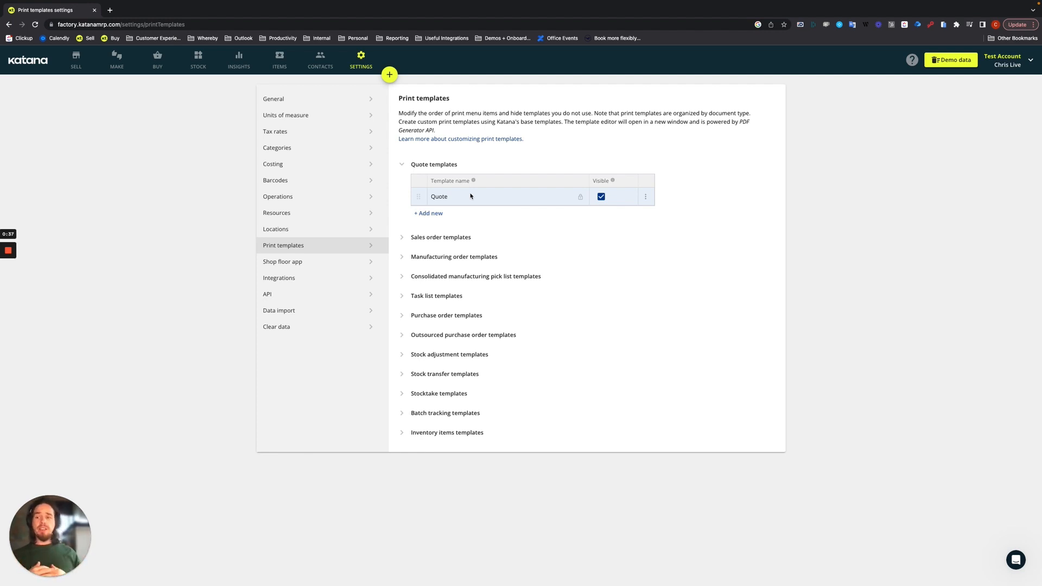
{"action": "left_click", "coordinate": [646, 197]}
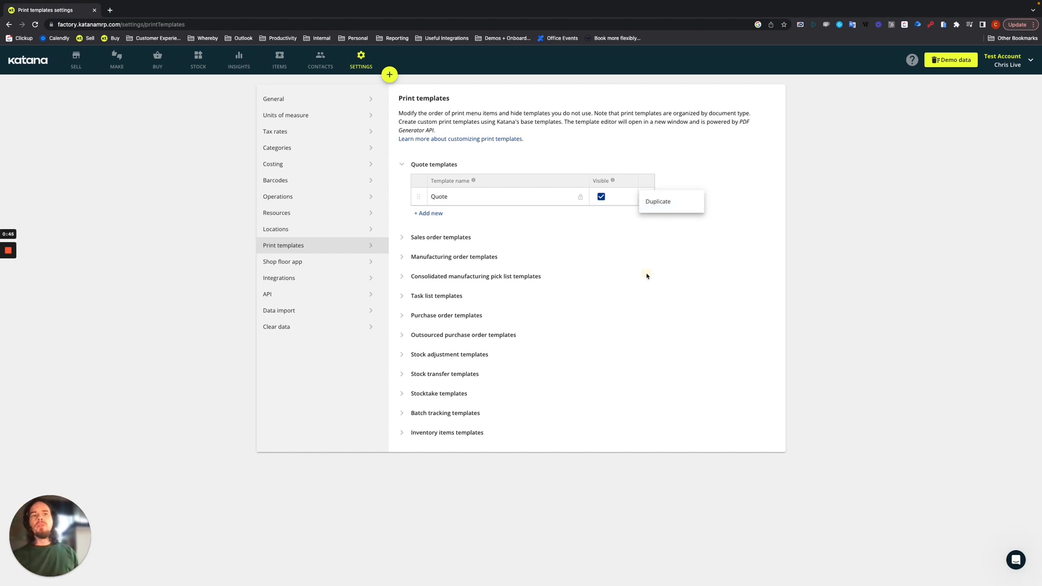
{"action": "left_click", "coordinate": [437, 214]}
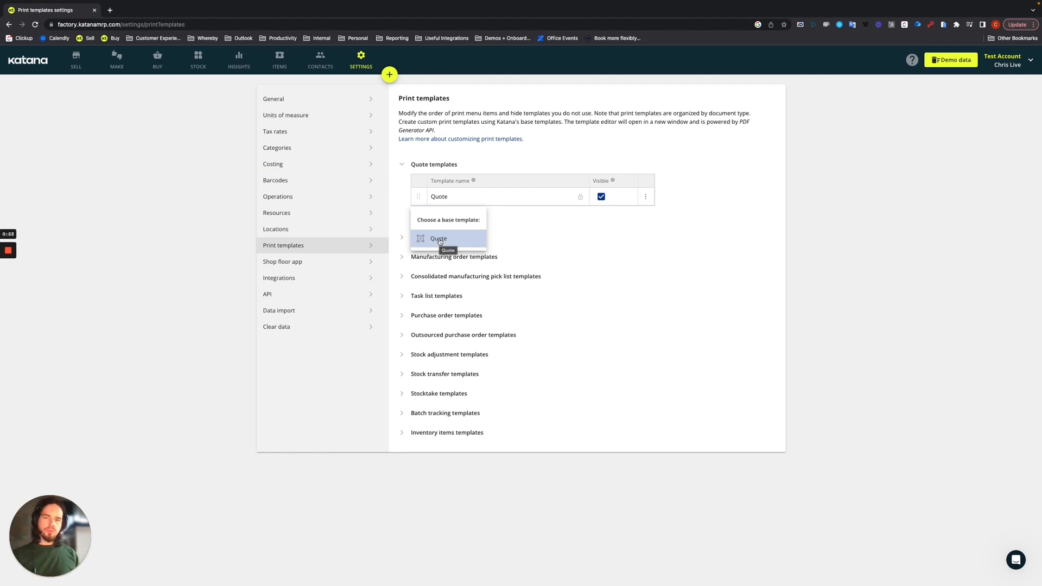
{"action": "left_click", "coordinate": [646, 246]}
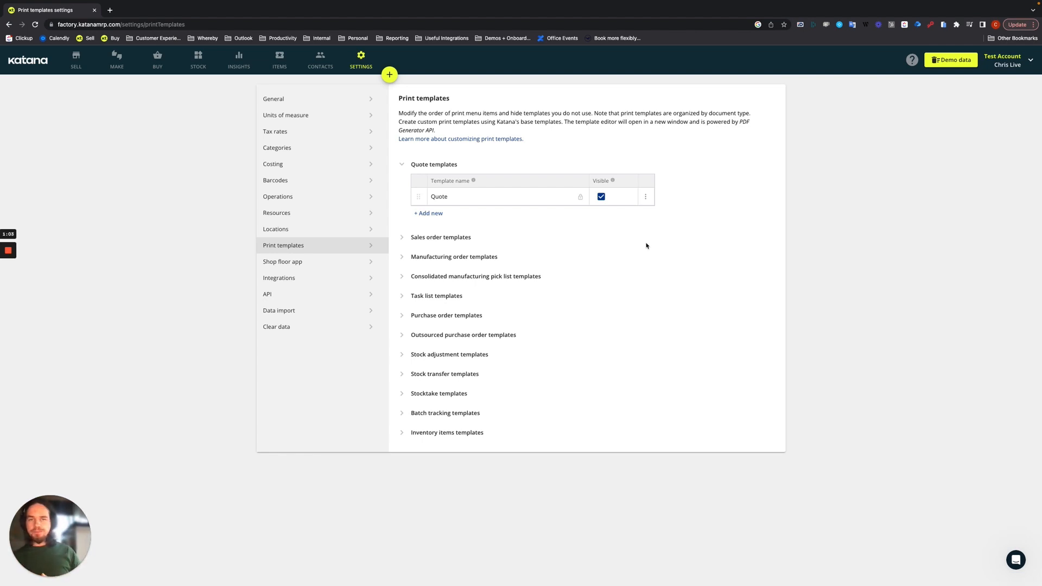
- Expand the sales order templates and check the available base templates and the row options of Sales order with statuses
{"action": "left_click", "coordinate": [405, 239]}
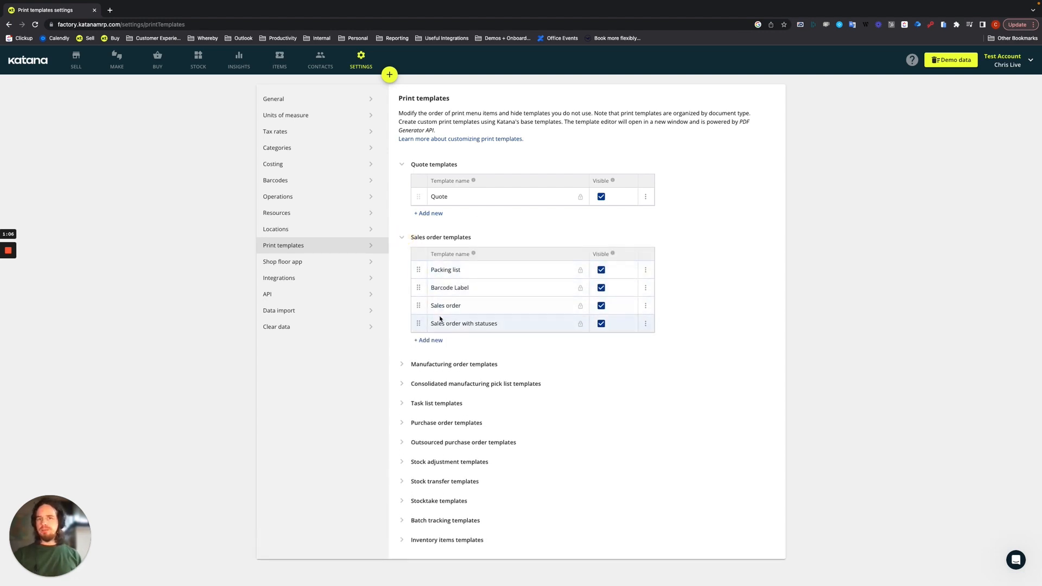
{"action": "left_click", "coordinate": [427, 341]}
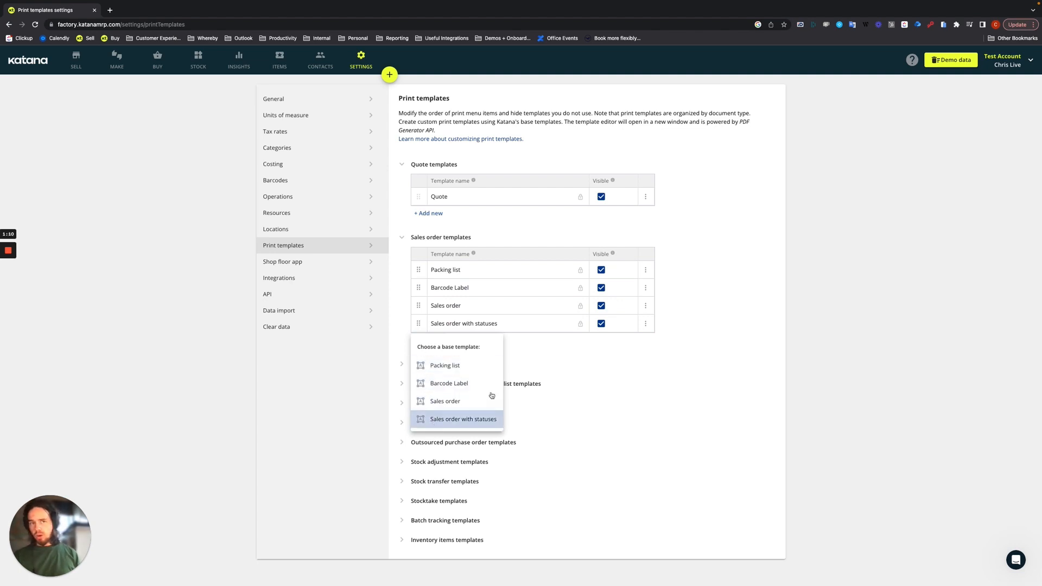
{"action": "left_click", "coordinate": [624, 412]}
{"action": "left_click", "coordinate": [646, 324]}
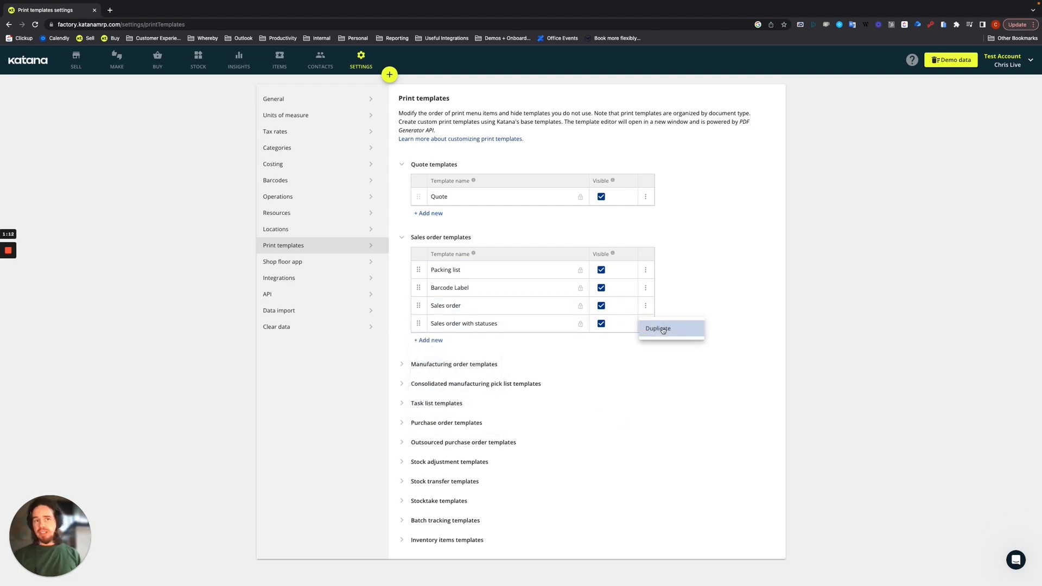
{"action": "left_click", "coordinate": [640, 397]}
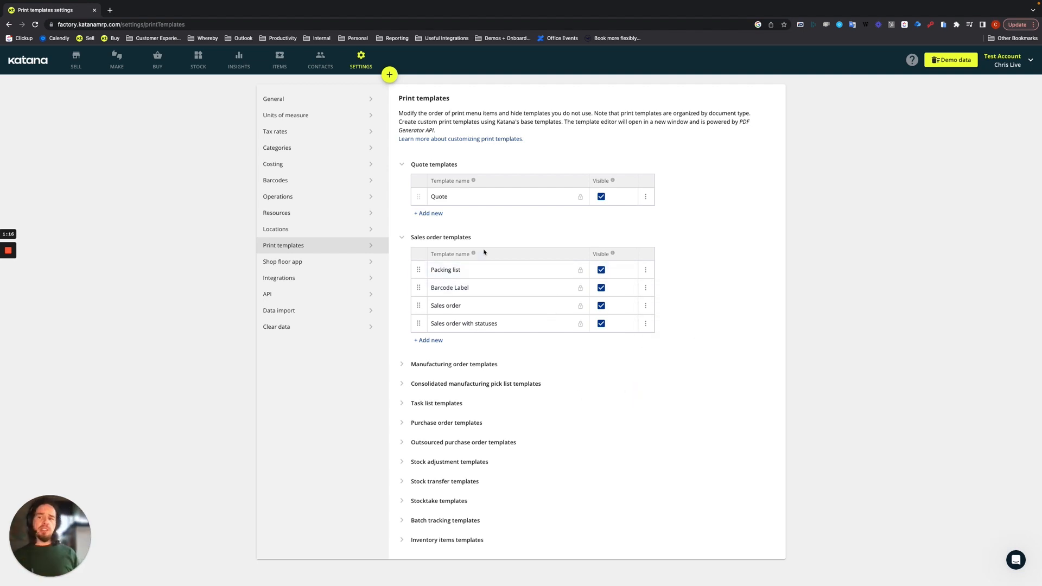
- Add a new quote template from the Quote base template and rename it Custom Quote
{"action": "left_click", "coordinate": [424, 212]}
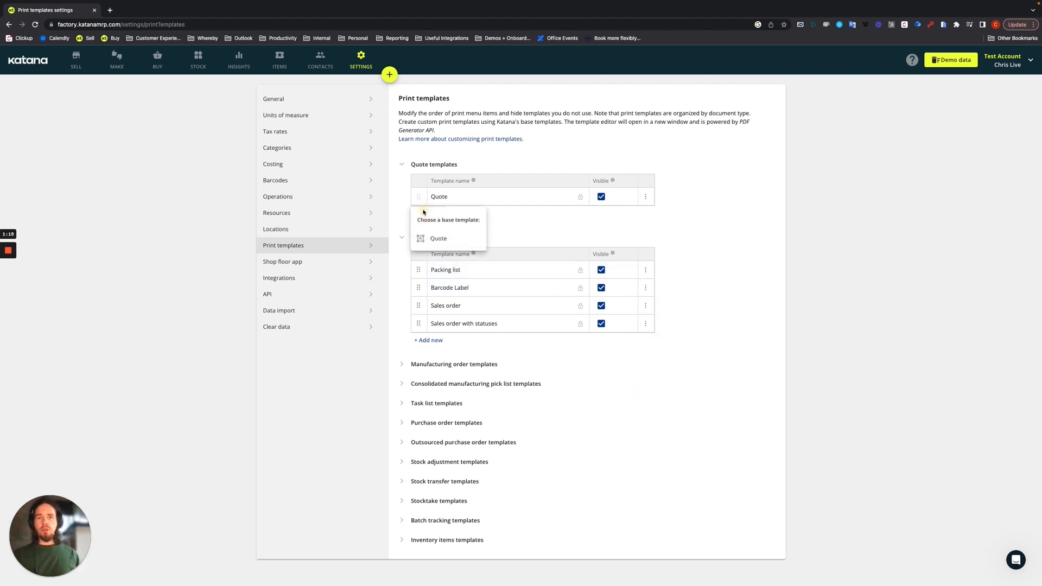
{"action": "left_click", "coordinate": [435, 244]}
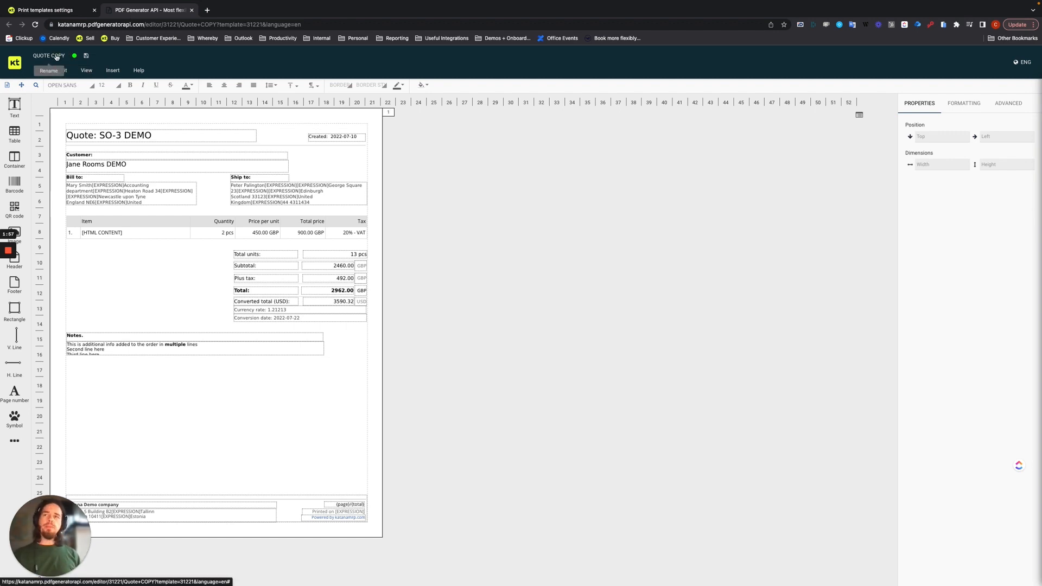
{"action": "left_click", "coordinate": [57, 56]}
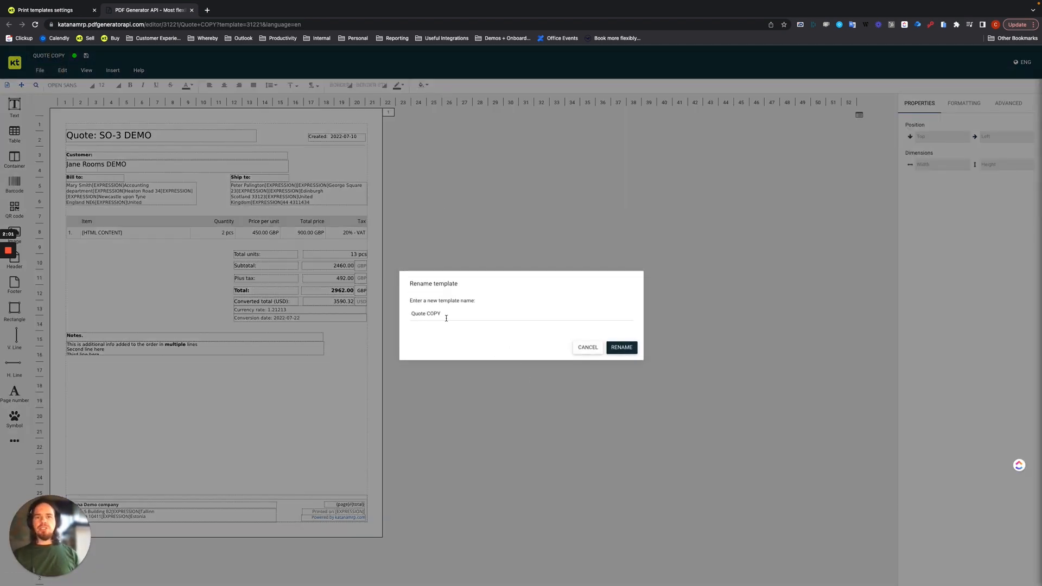
{"action": "left_click", "coordinate": [447, 316]}
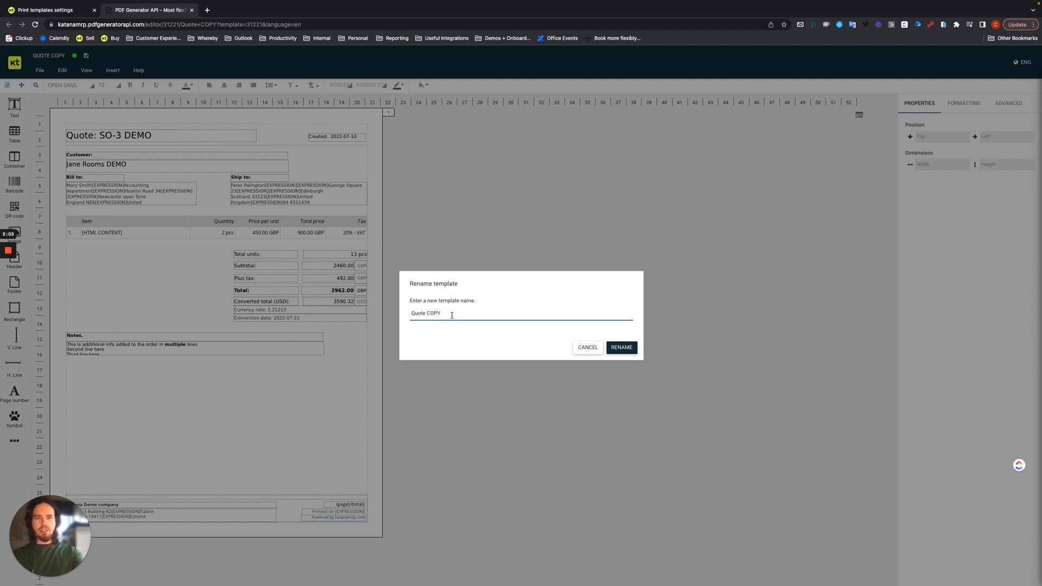
{"action": "key", "text": "BackSpace"}
{"action": "key", "text": "BackSpace"}
{"action": "key", "text": "BackSpace"}
{"action": "key", "text": "BackSpace"}
{"action": "key", "text": "BackSpace"}
{"action": "key", "text": "BackSpace"}
{"action": "key", "text": "BackSpace"}
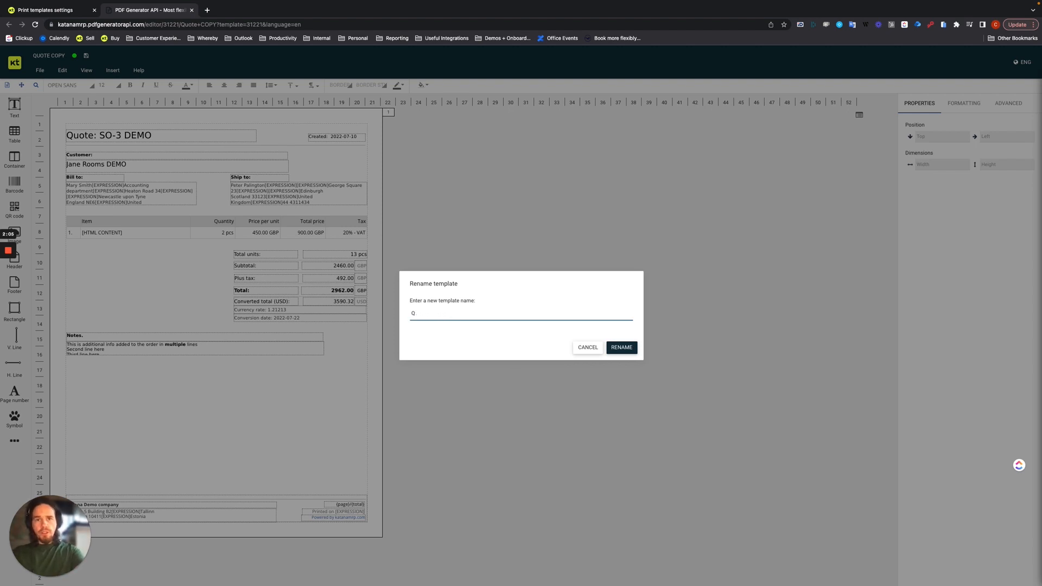
{"action": "type", "text": "Custom "}
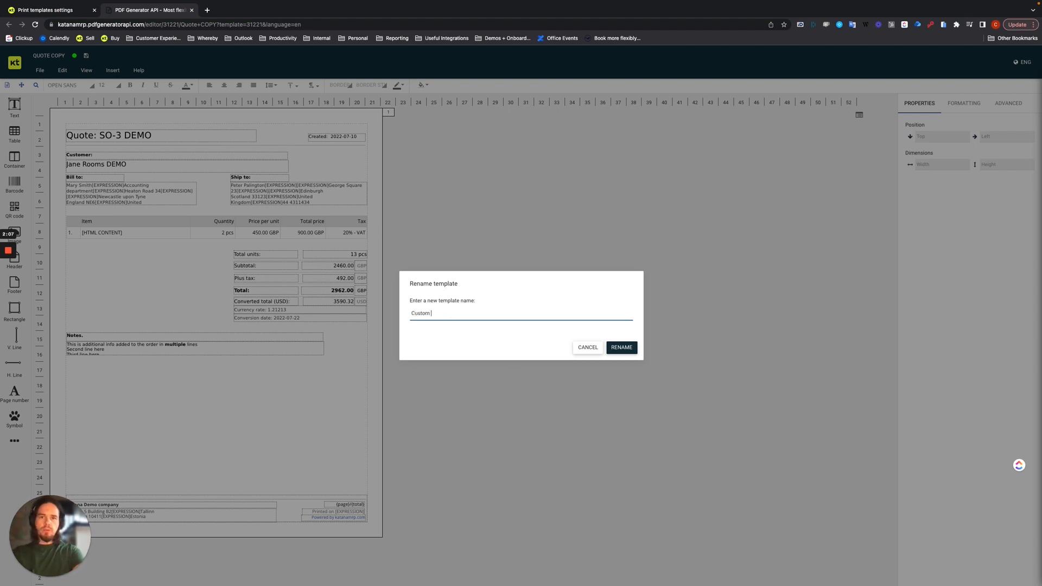
{"action": "type", "text": "Quote"}
{"action": "left_click", "coordinate": [623, 348]}
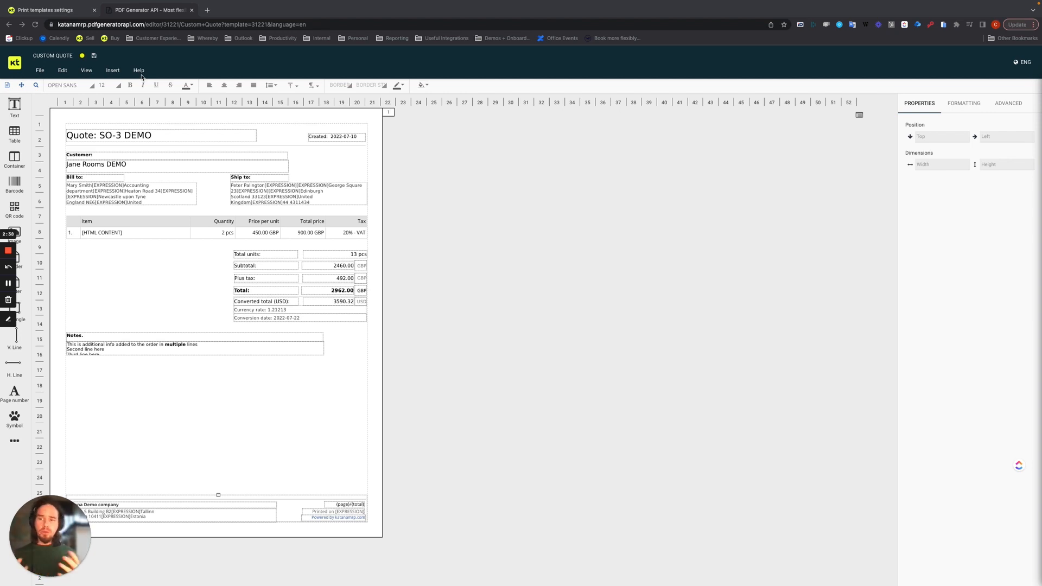
- Preview the Custom Quote template with its sample data and close the preview
{"action": "left_click", "coordinate": [40, 71]}
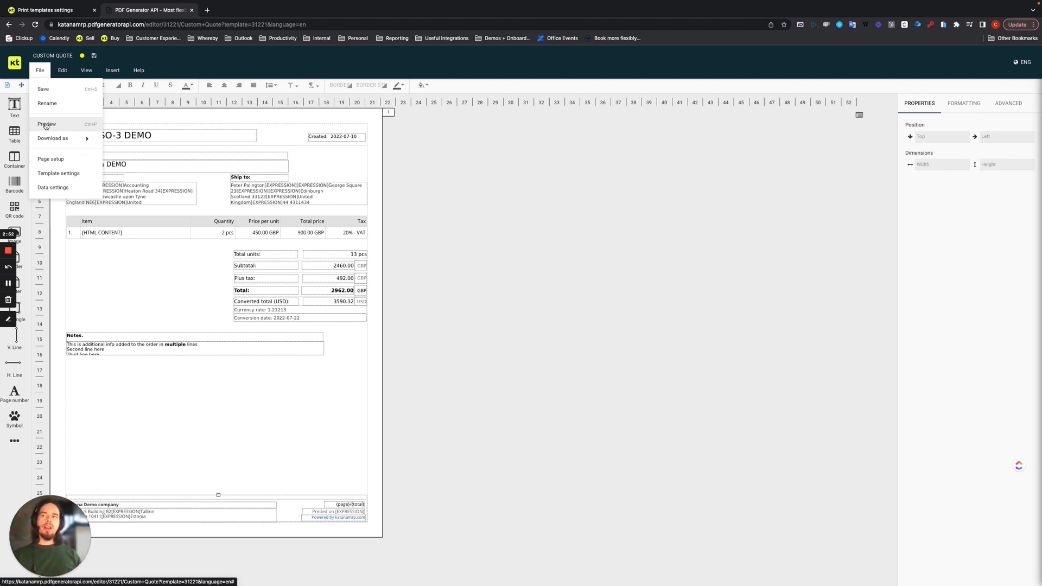
{"action": "left_click", "coordinate": [47, 124]}
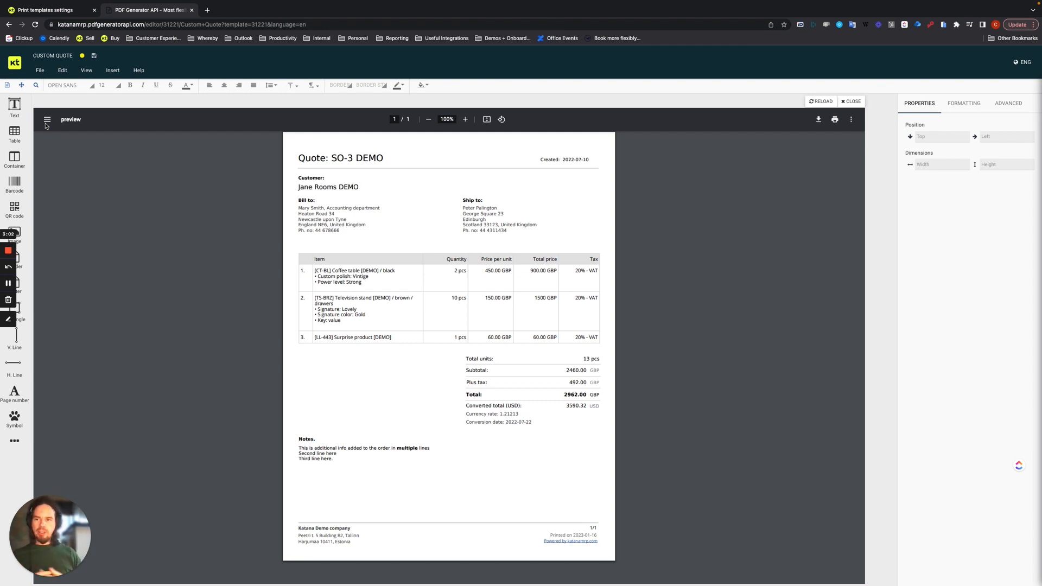
{"action": "left_click", "coordinate": [851, 102]}
- Review the template's page setup options for layout, units, orientation and margins, and leave without applying changes
{"action": "left_click", "coordinate": [43, 73]}
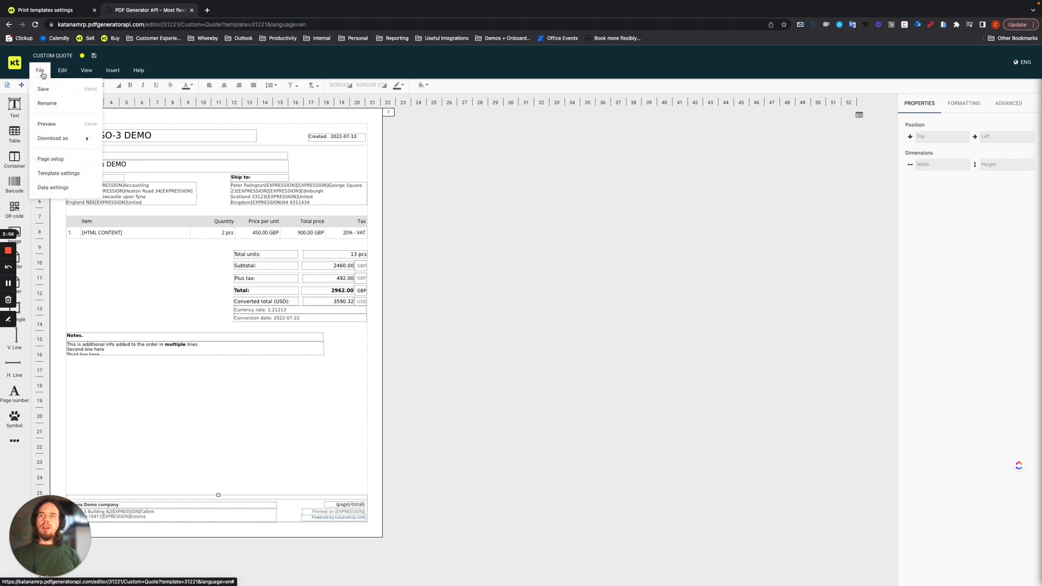
{"action": "left_click", "coordinate": [48, 162]}
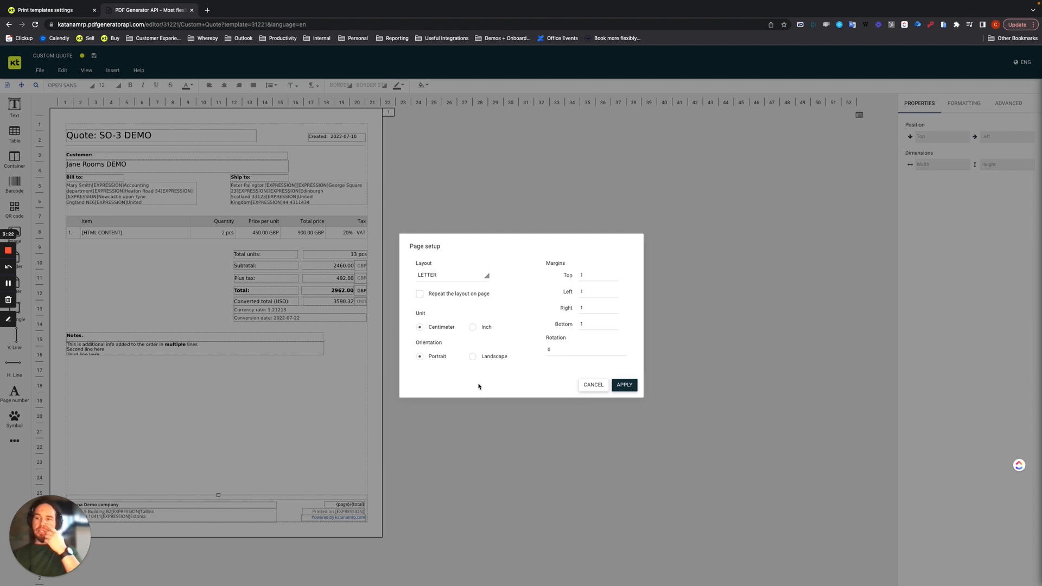
{"action": "left_click", "coordinate": [593, 386]}
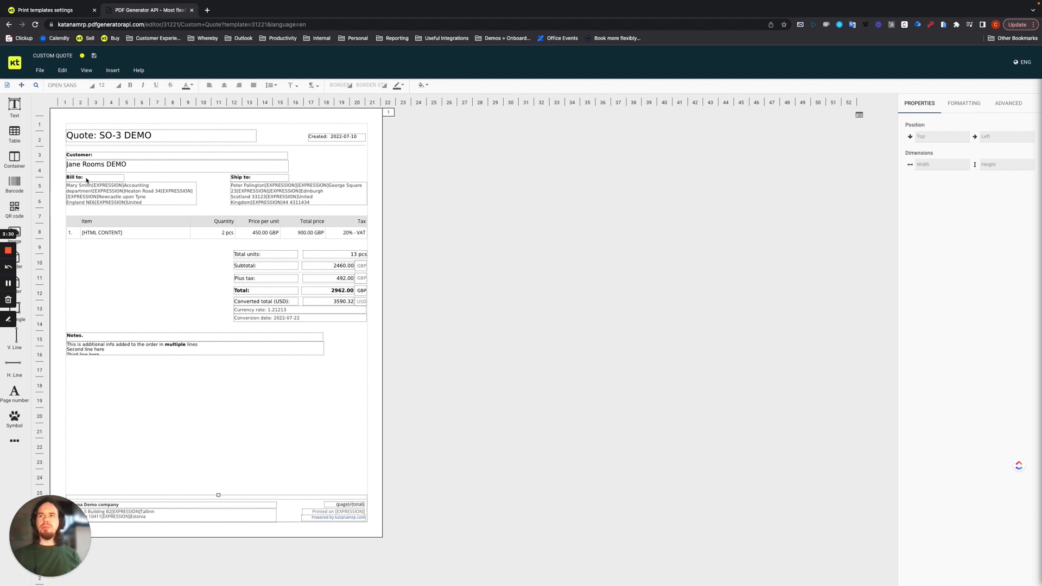
- Display the template's data fields and expand the customer group to examine the fields inside it
{"action": "left_click", "coordinate": [63, 71]}
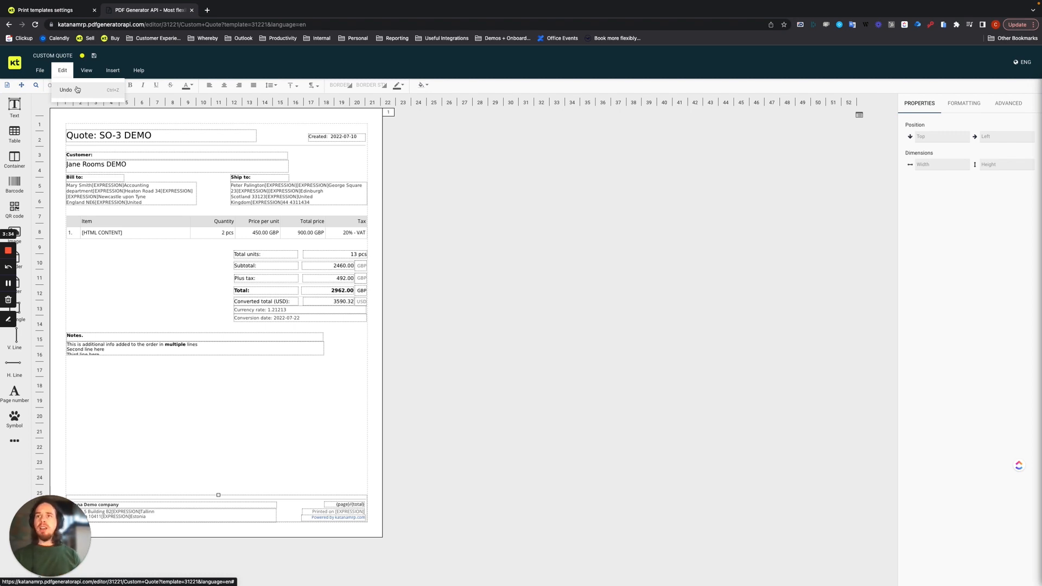
{"action": "left_click", "coordinate": [86, 71]}
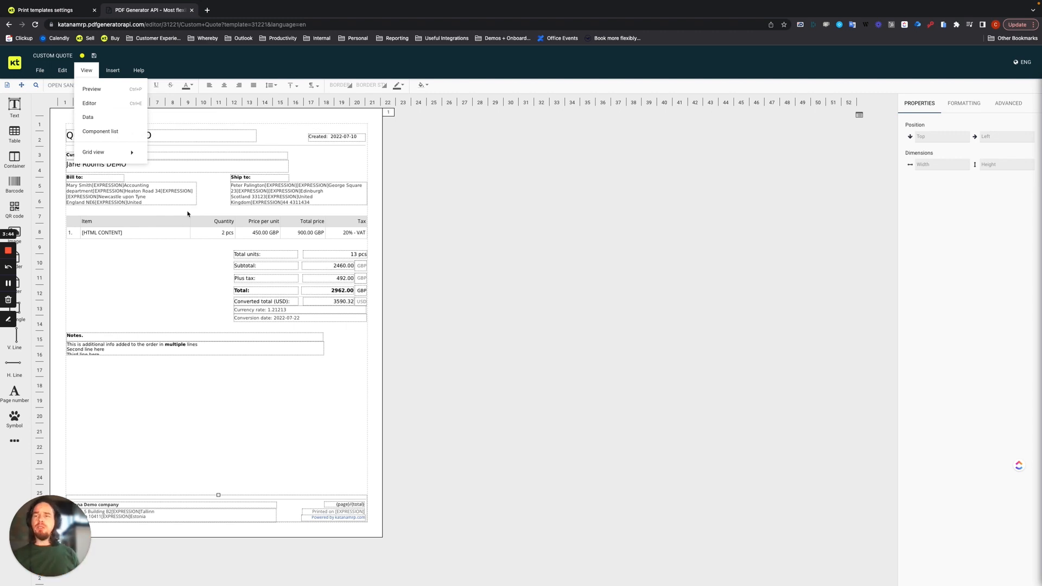
{"action": "left_click", "coordinate": [92, 117]}
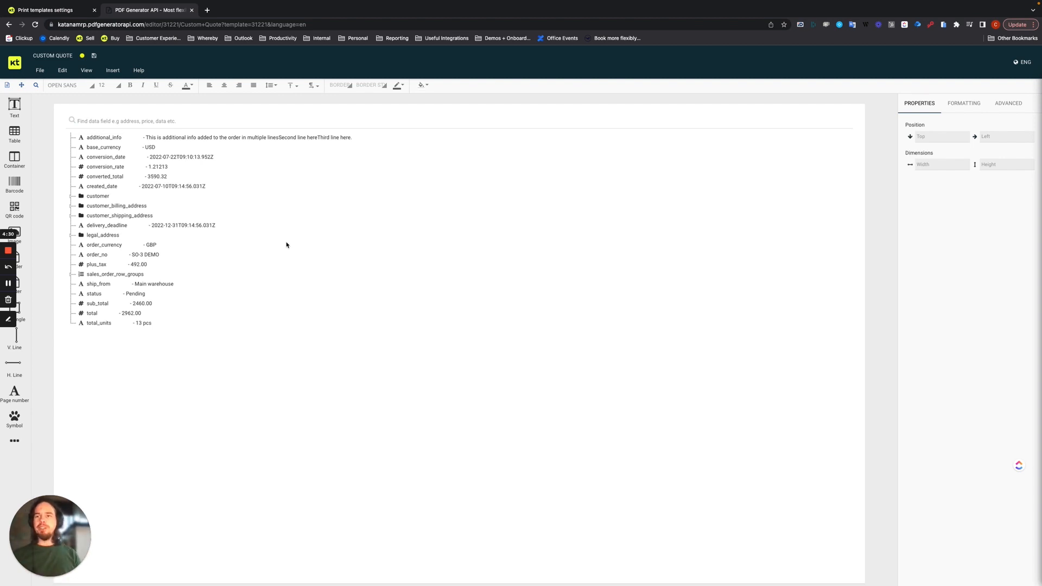
{"action": "left_click", "coordinate": [97, 197]}
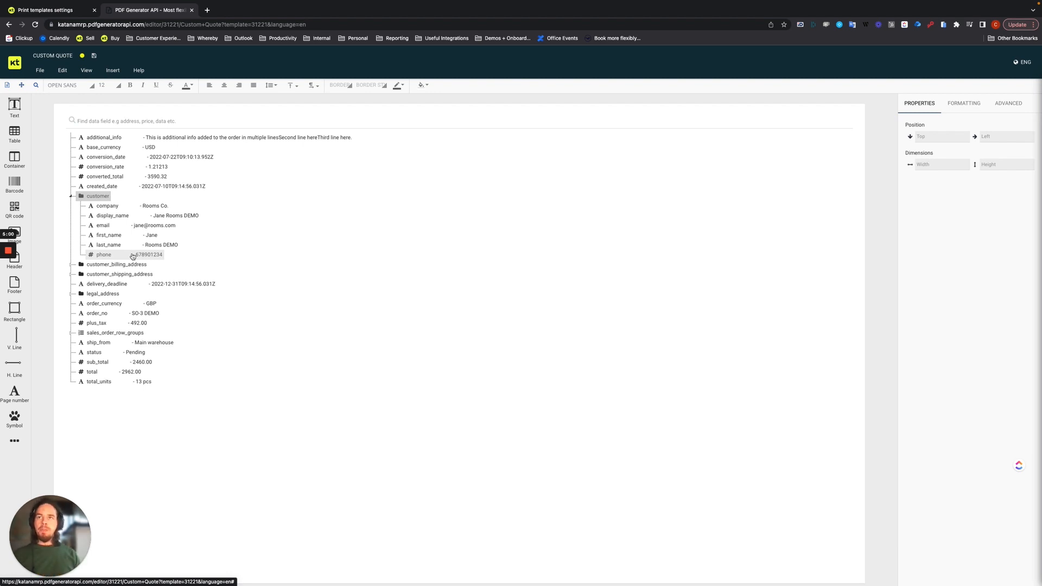
- Return to the editor view with a 0.5 cm grid shown, and set the grid view back to None
{"action": "left_click", "coordinate": [87, 75]}
{"action": "mouse_move", "coordinate": [119, 152]}
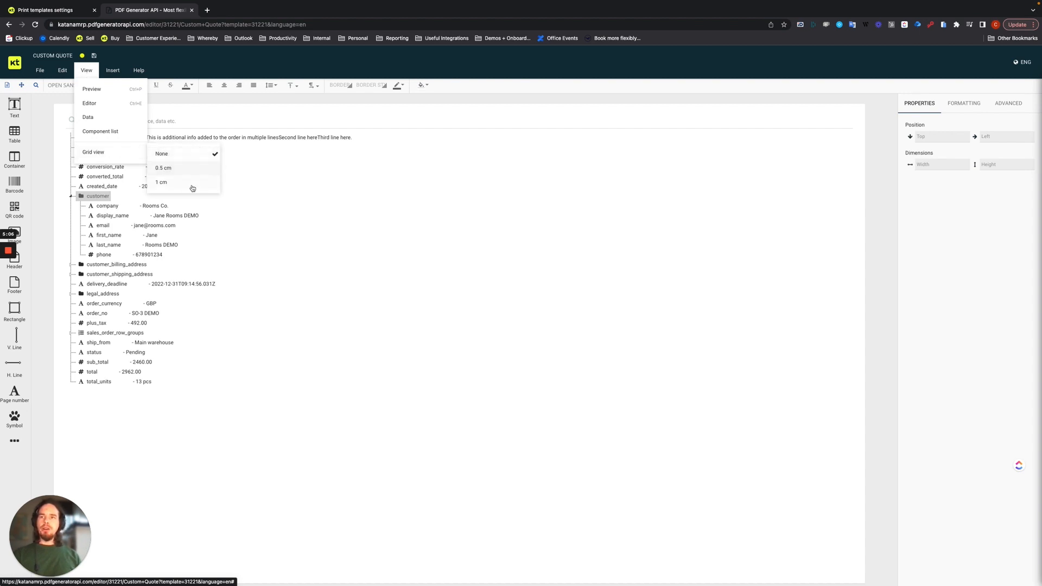
{"action": "left_click", "coordinate": [163, 168]}
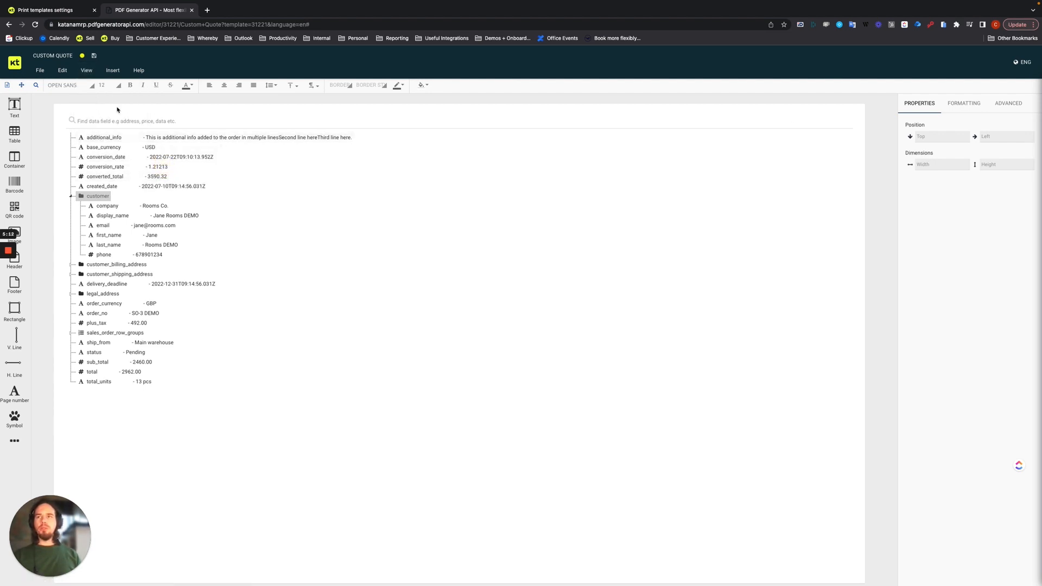
{"action": "left_click", "coordinate": [85, 73]}
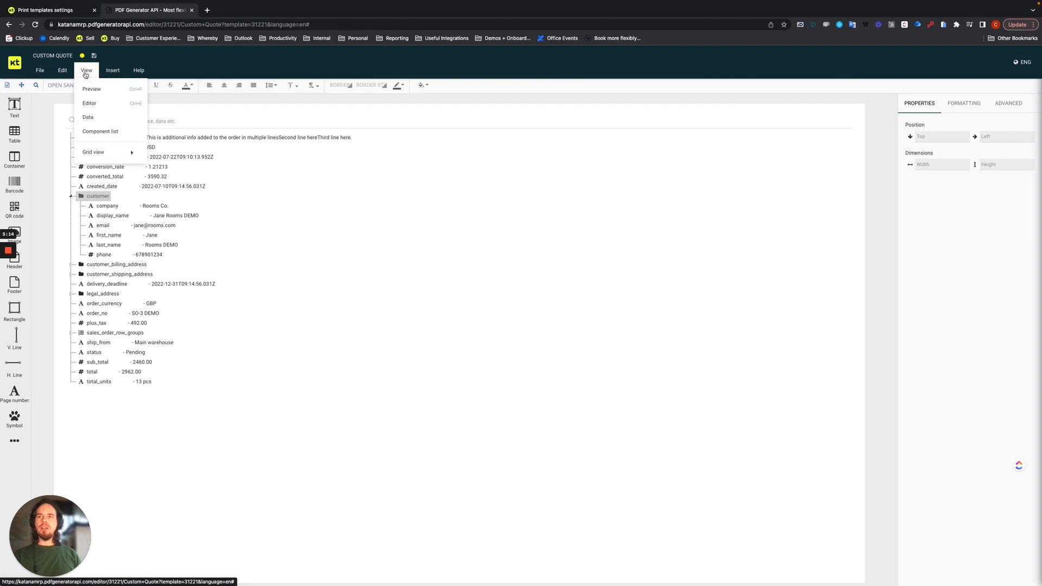
{"action": "left_click", "coordinate": [89, 103]}
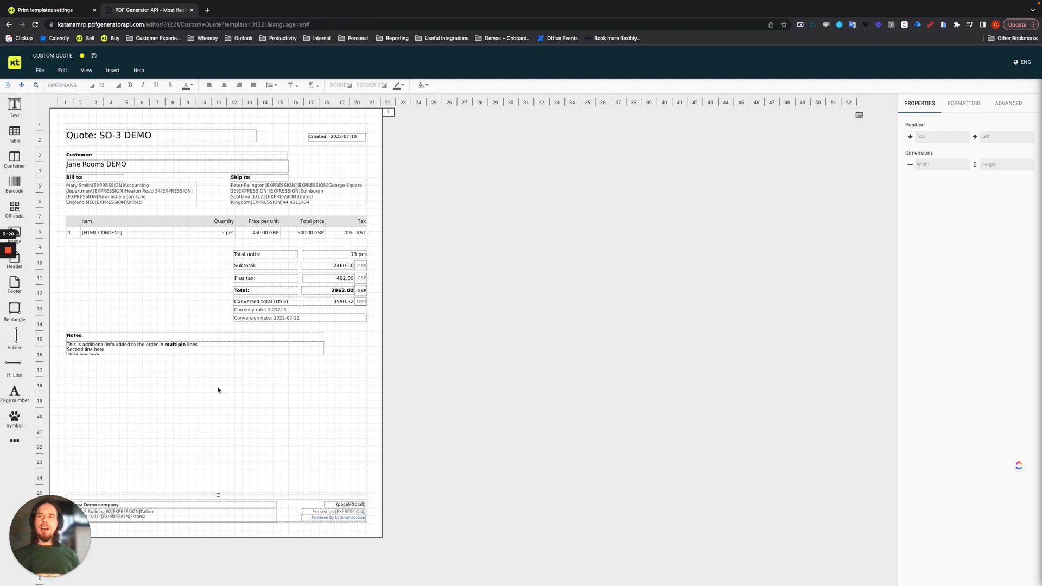
{"action": "left_click", "coordinate": [87, 70]}
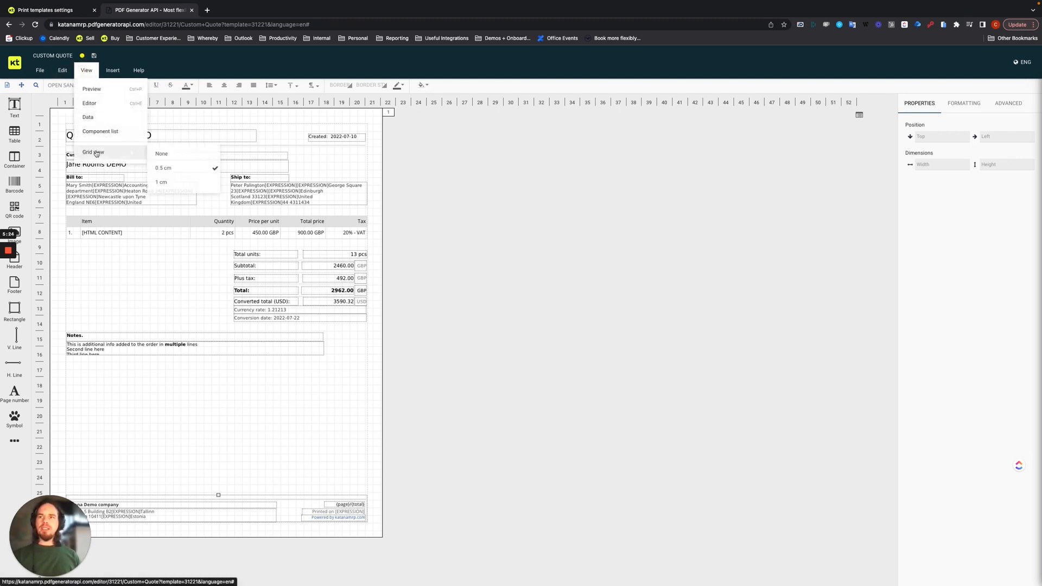
{"action": "left_click", "coordinate": [162, 155]}
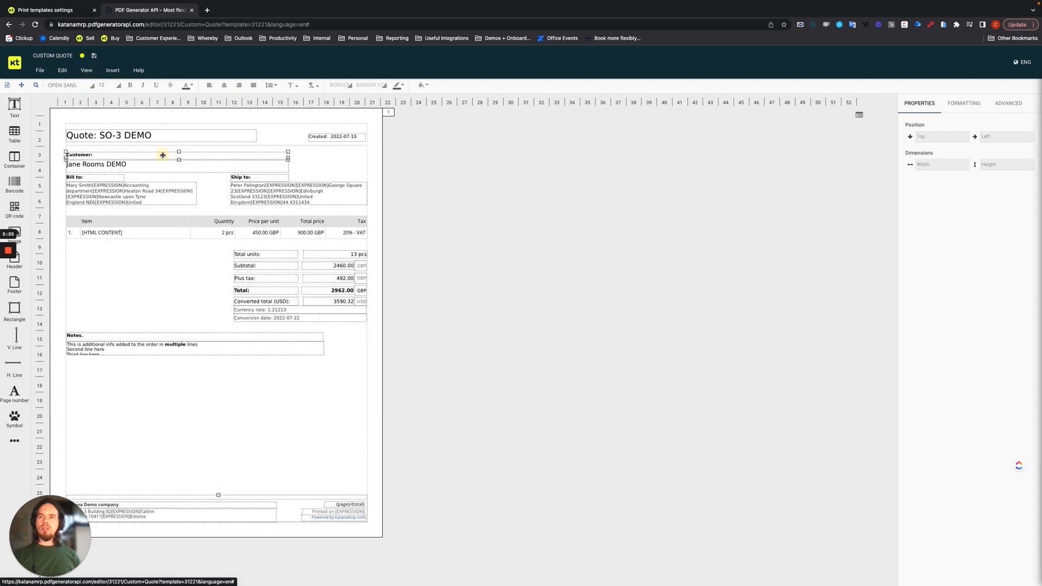
- Check the dialog for inserting JSON test data into the template and close it without uploading anything
{"action": "left_click", "coordinate": [113, 70]}
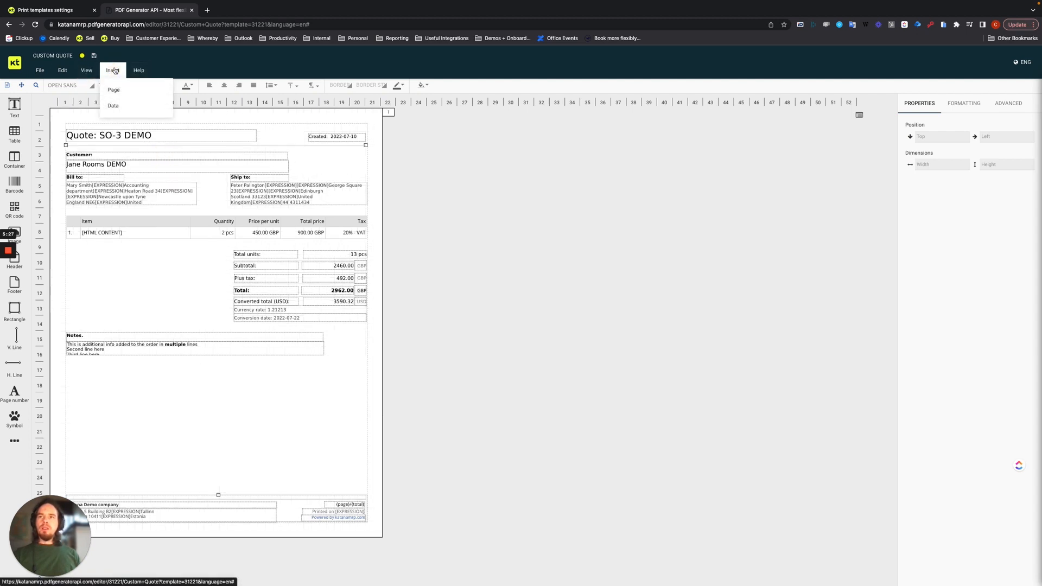
{"action": "left_click", "coordinate": [114, 106]}
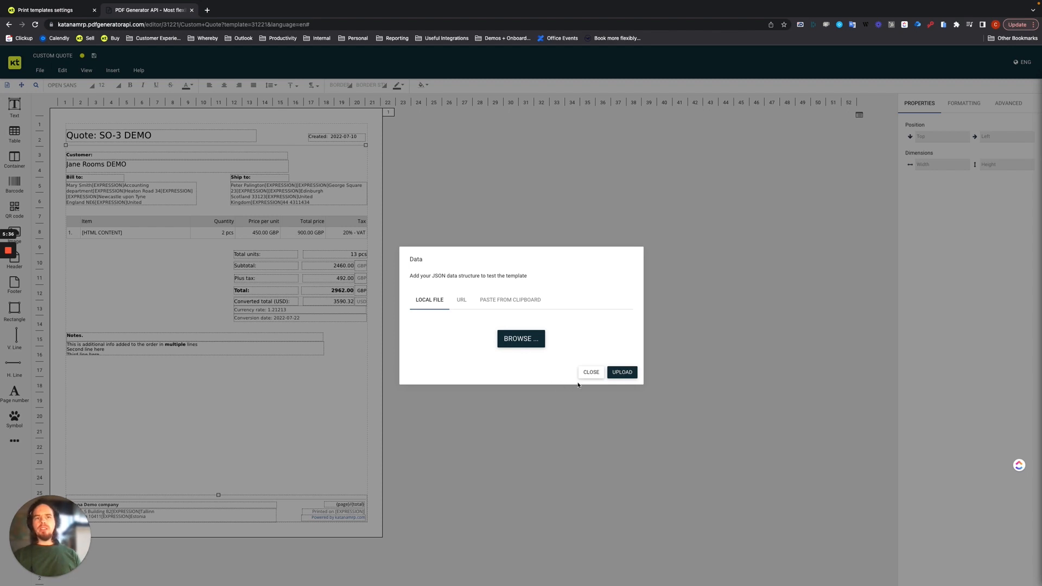
{"action": "left_click", "coordinate": [591, 373]}
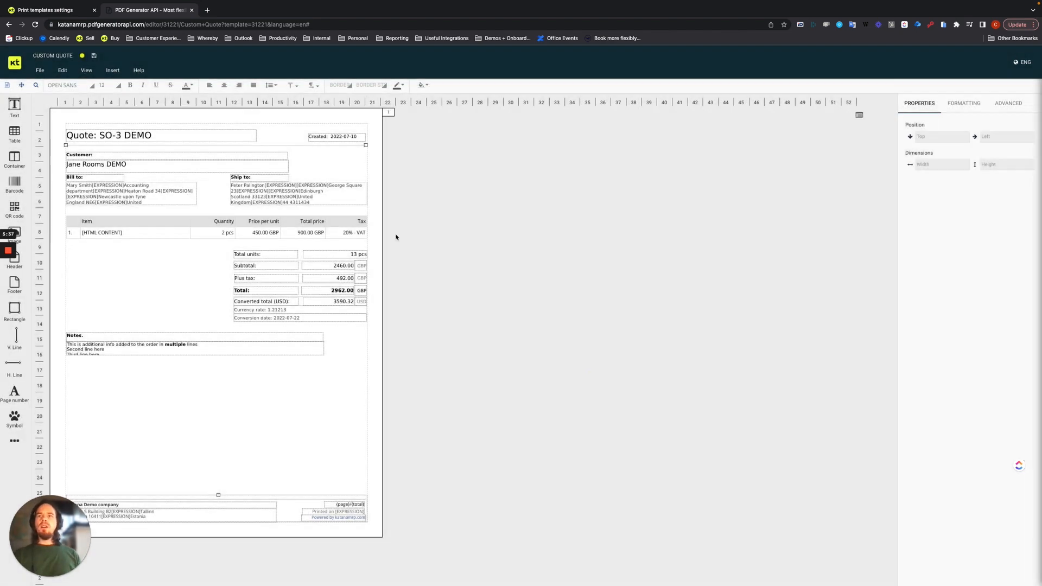
- Check which support portal help topics are offered for the template editor, without opening any
{"action": "left_click", "coordinate": [140, 70]}
{"action": "mouse_move", "coordinate": [153, 96]}
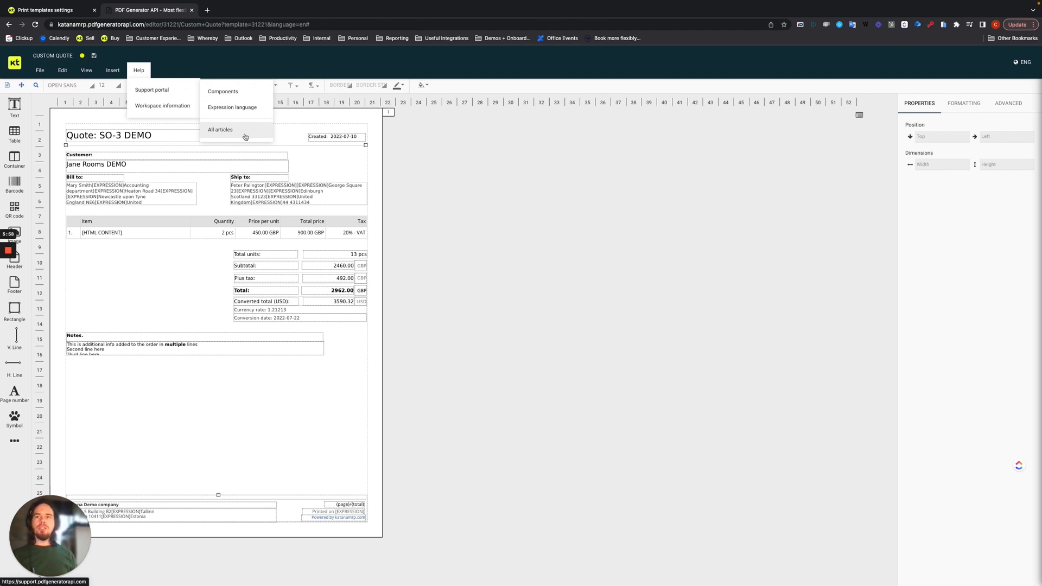
{"action": "left_click", "coordinate": [498, 187]}
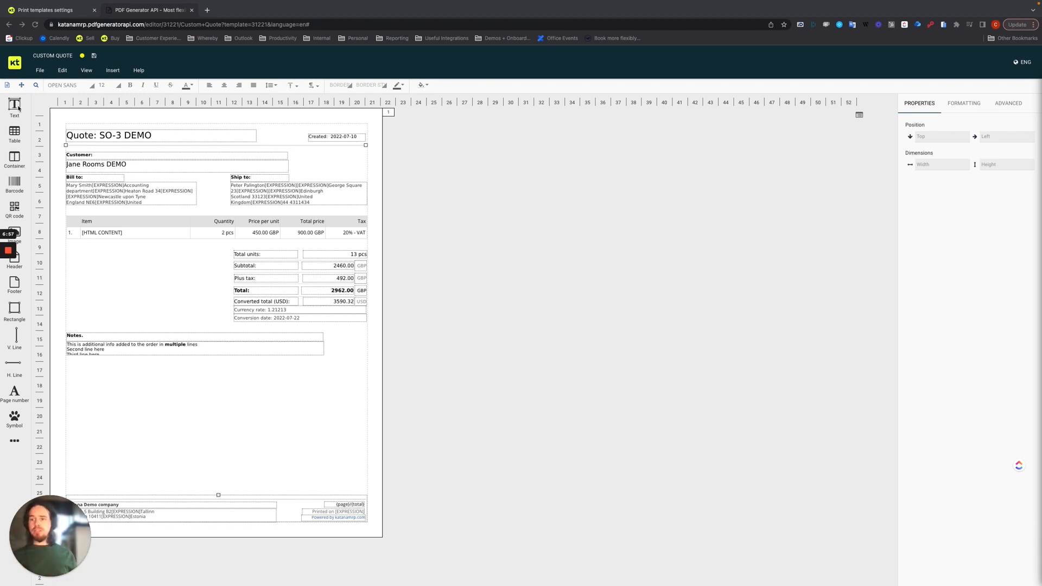
- Place a trial text component in the empty area below the item table, and delete it again
{"action": "left_click", "coordinate": [15, 106]}
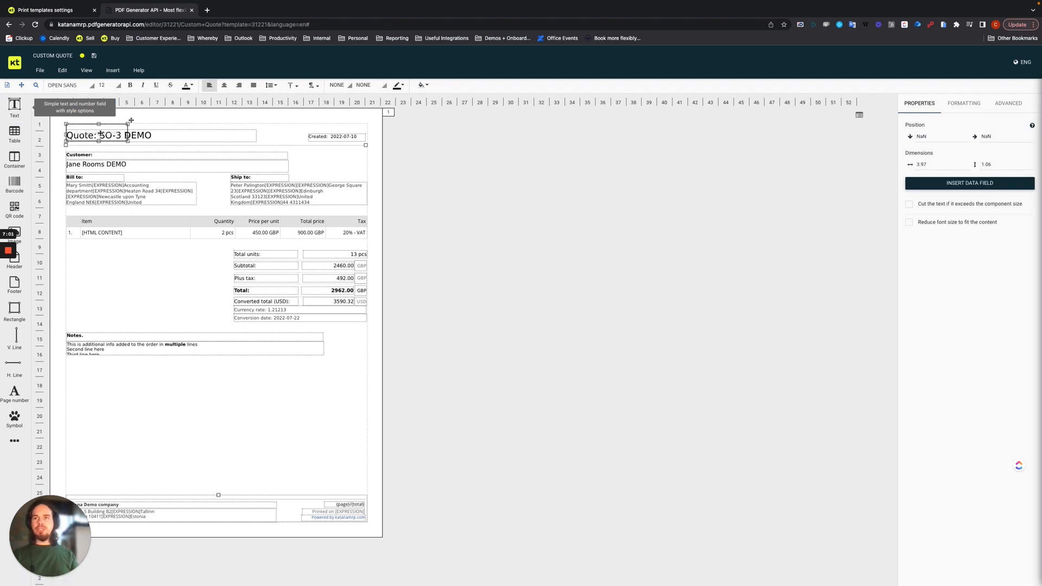
{"action": "left_click_drag", "start_coordinate": [106, 135], "coordinate": [111, 274]}
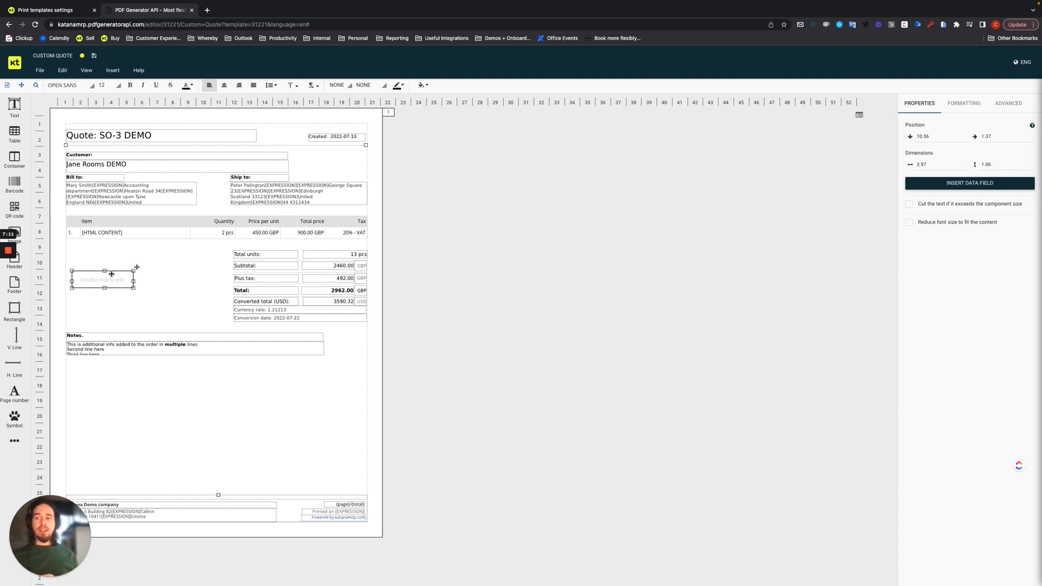
{"action": "left_click", "coordinate": [118, 281]}
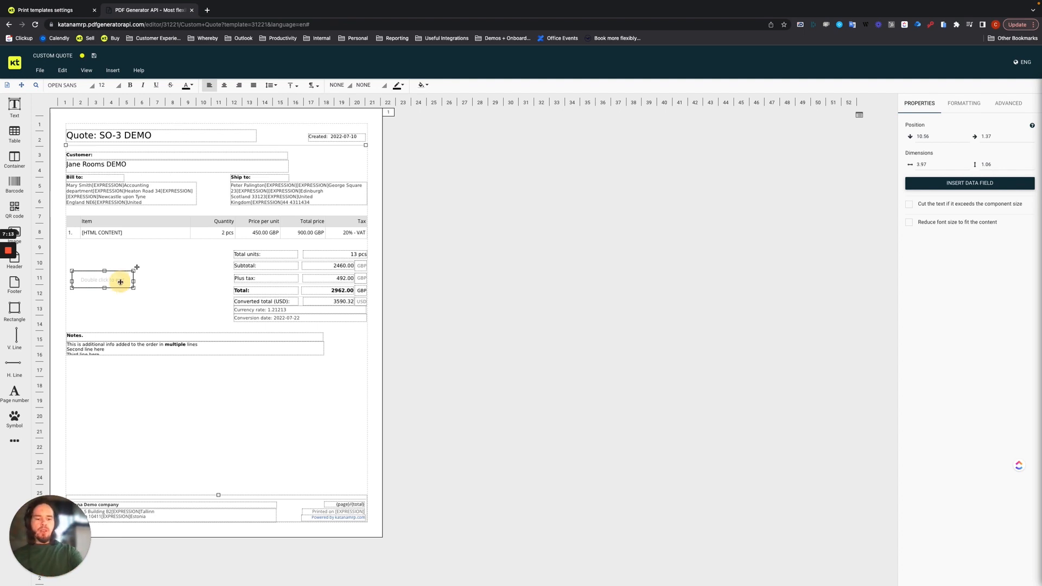
{"action": "key", "text": "Delete"}
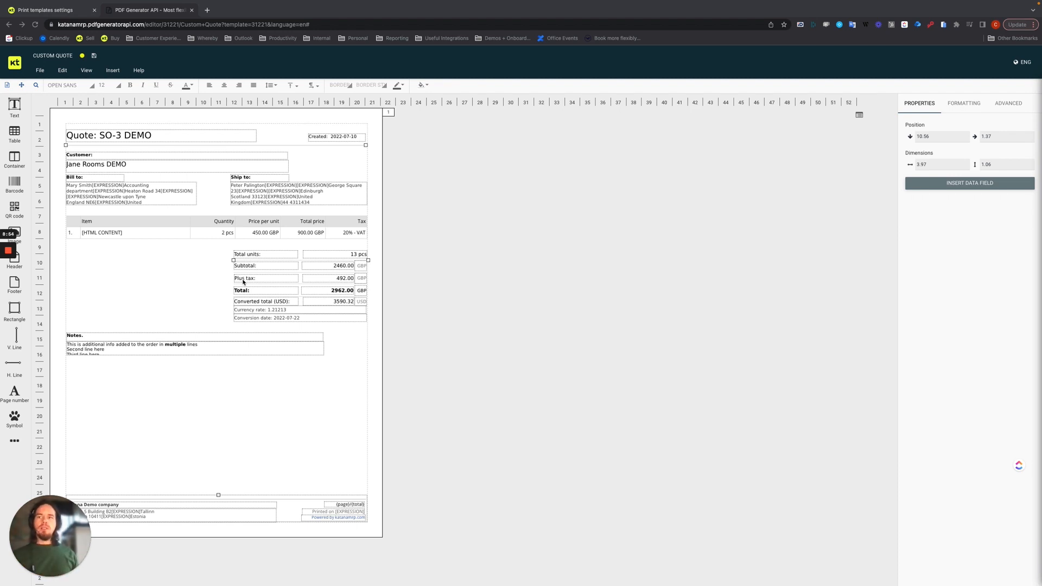
- Open the item row's Quantity cell for editing and examine its formatting and advanced options
{"action": "left_click", "coordinate": [227, 235]}
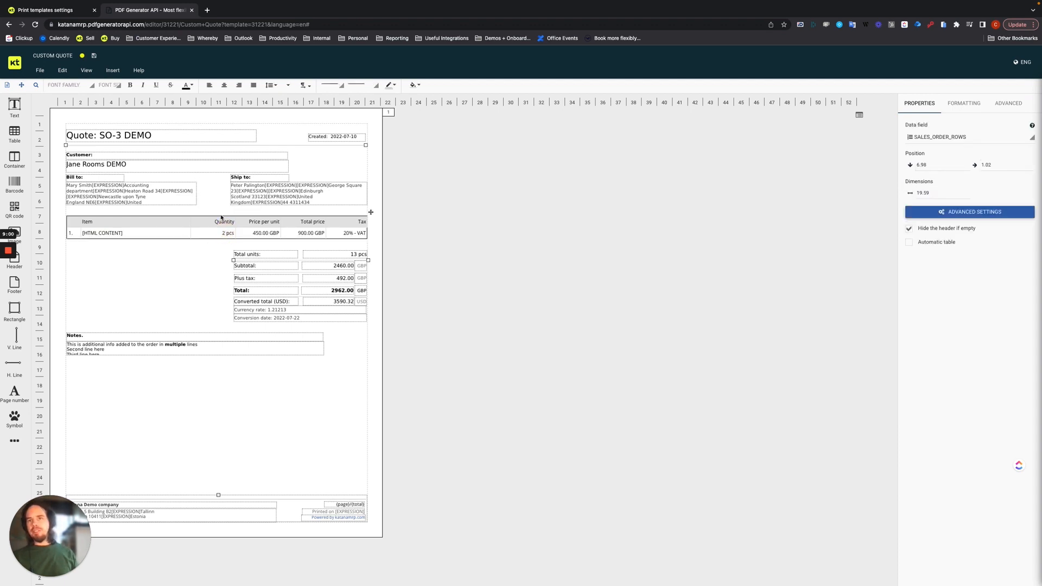
{"action": "left_click", "coordinate": [223, 242]}
{"action": "double_click", "coordinate": [223, 241]}
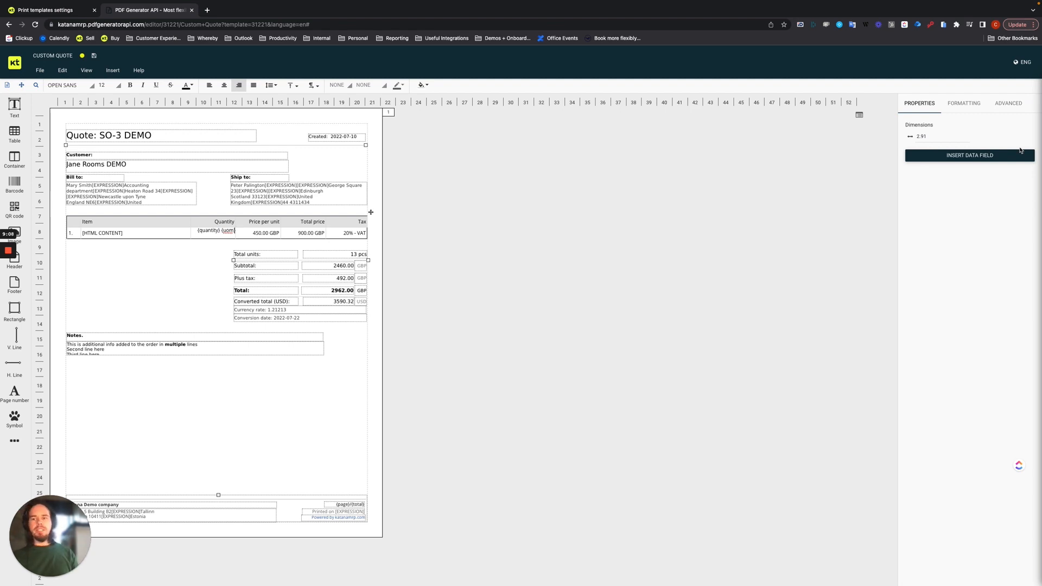
{"action": "left_click", "coordinate": [968, 107]}
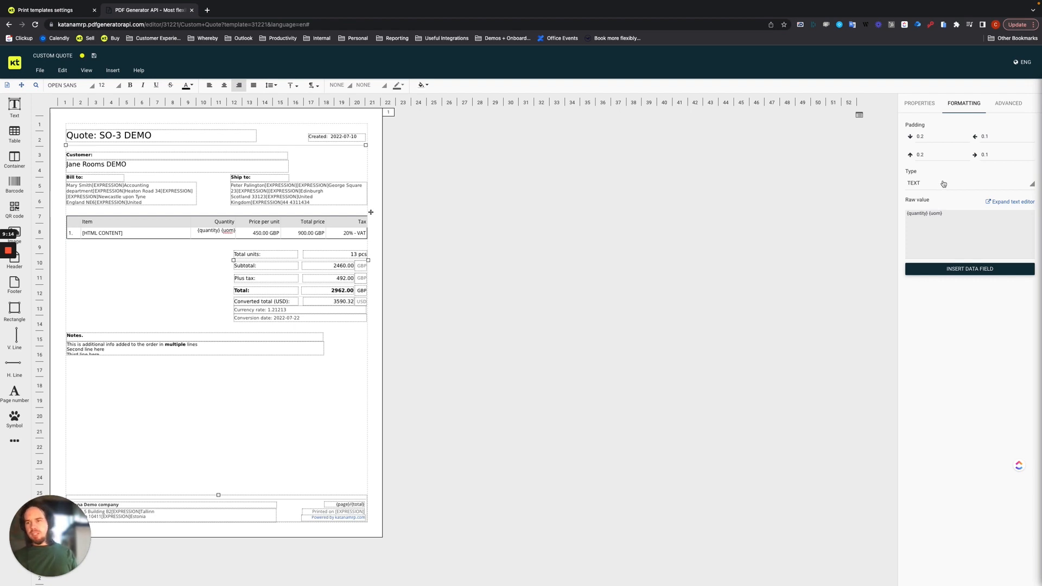
{"action": "left_click", "coordinate": [1010, 106]}
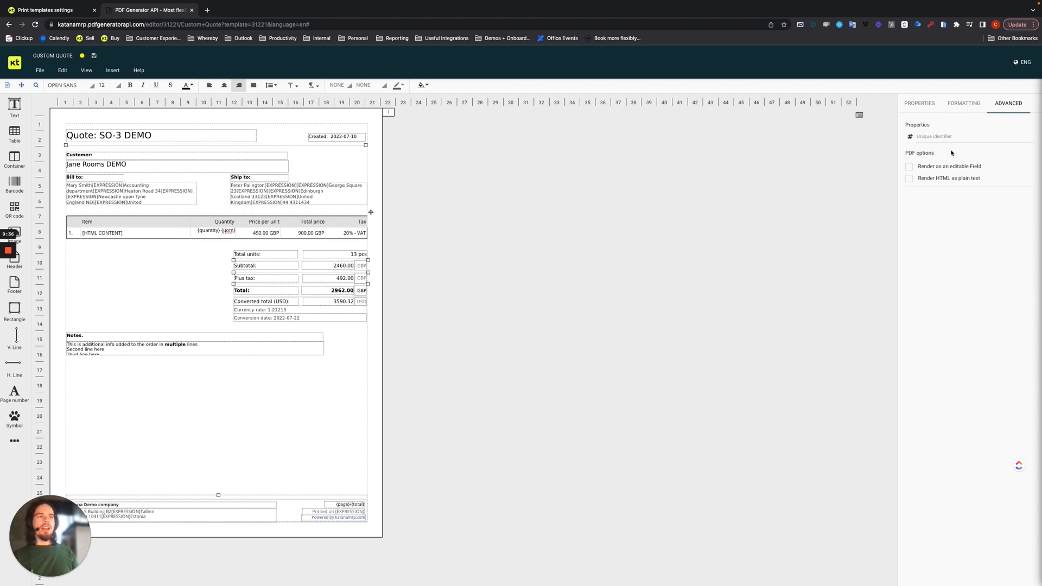
- Review the sales order row data fields offered for the Quantity cell and close the list without inserting any
{"action": "left_click", "coordinate": [918, 106]}
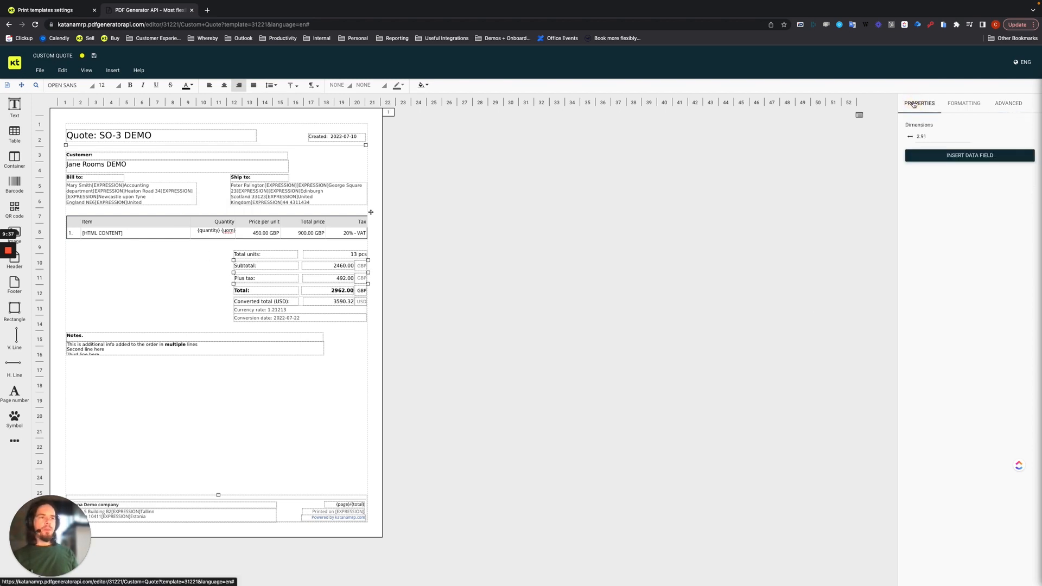
{"action": "left_click", "coordinate": [969, 156]}
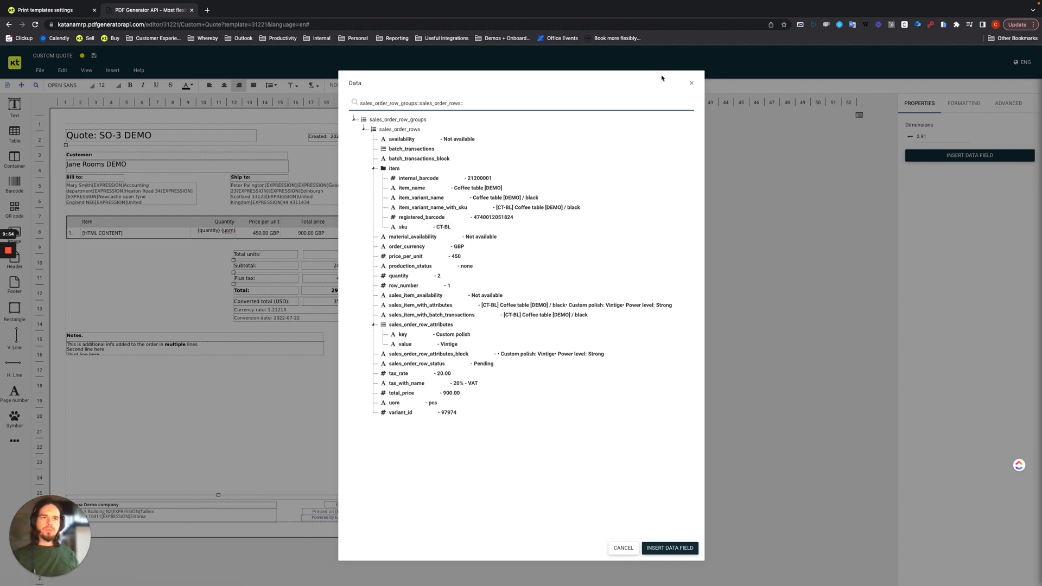
{"action": "left_click", "coordinate": [691, 84]}
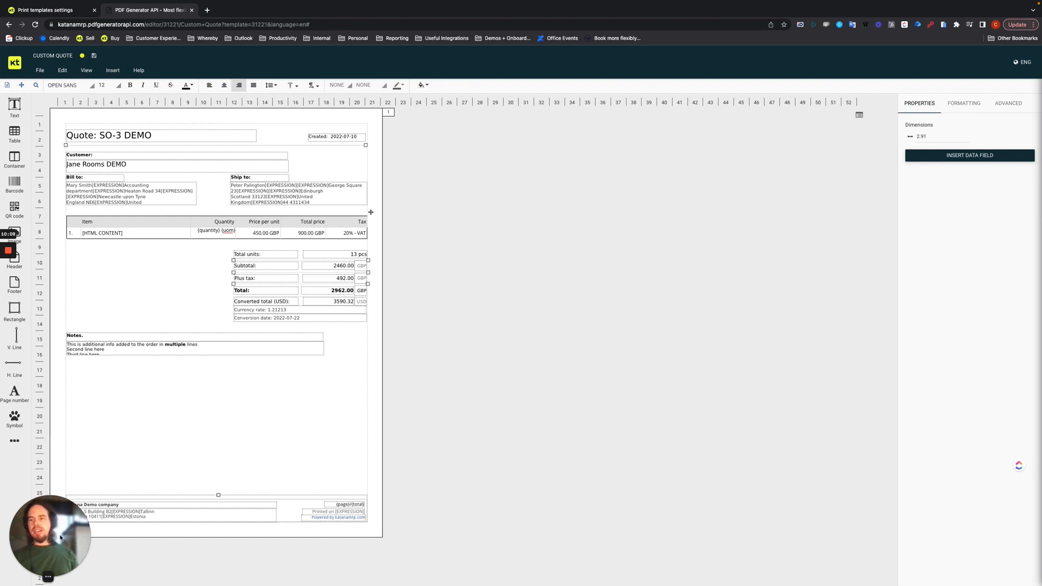
{"action": "left_click_drag", "start_coordinate": [75, 539], "coordinate": [419, 487]}
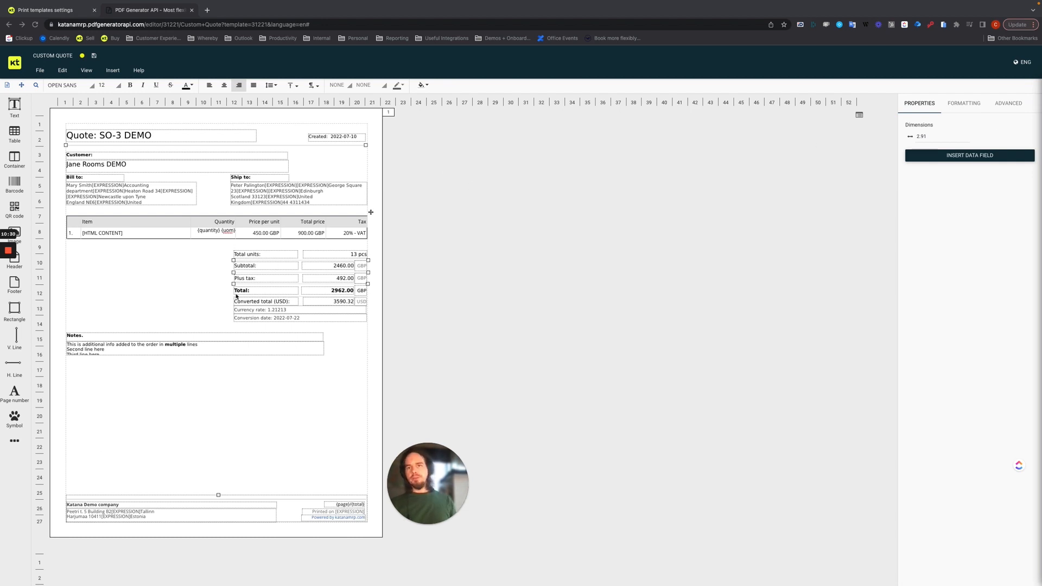
- Open the item row's Total price cell for editing and check which table actions are offered for it
{"action": "double_click", "coordinate": [311, 234]}
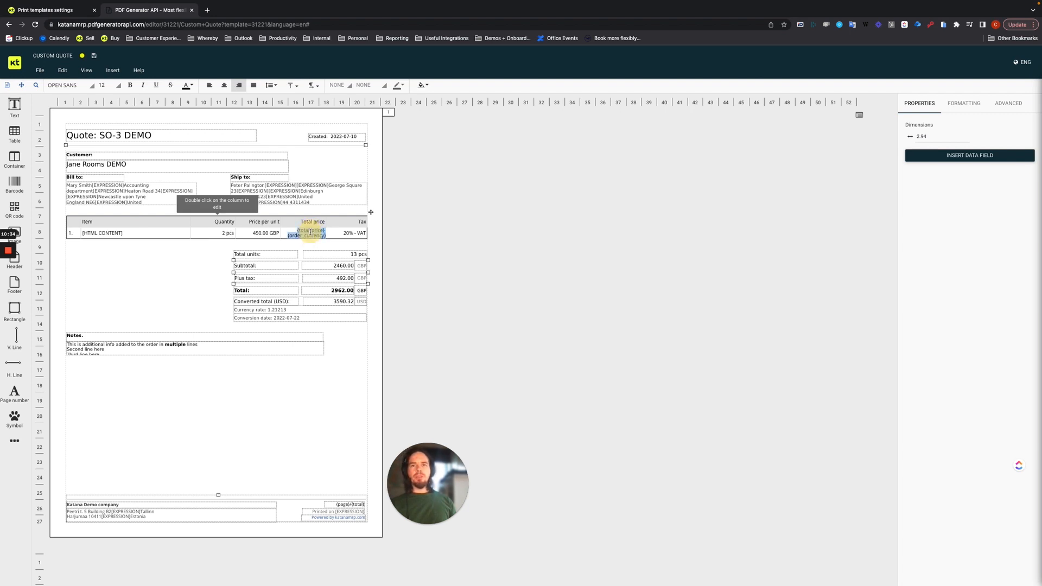
{"action": "left_click", "coordinate": [305, 235]}
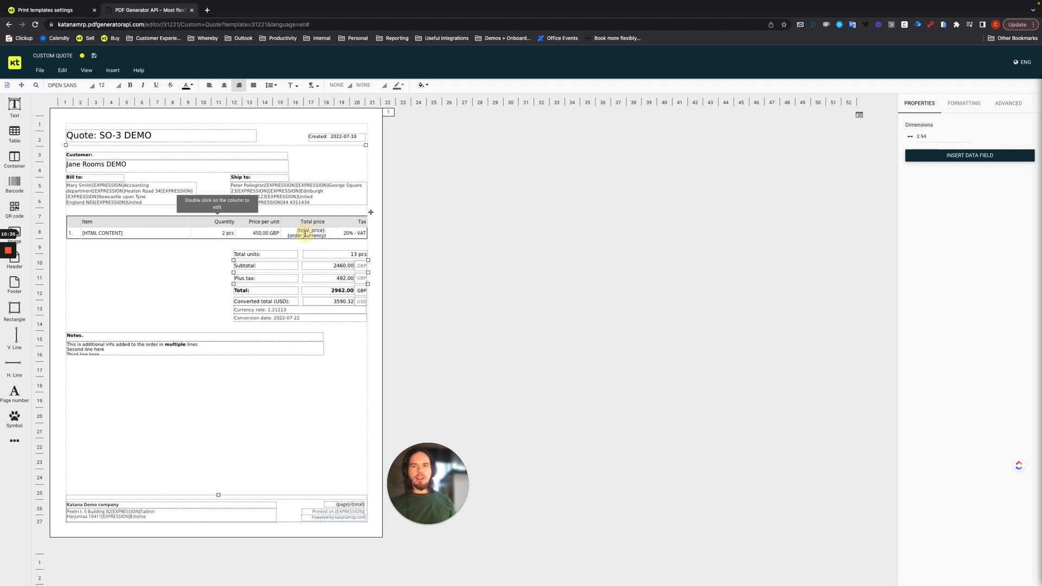
{"action": "left_click", "coordinate": [312, 234]}
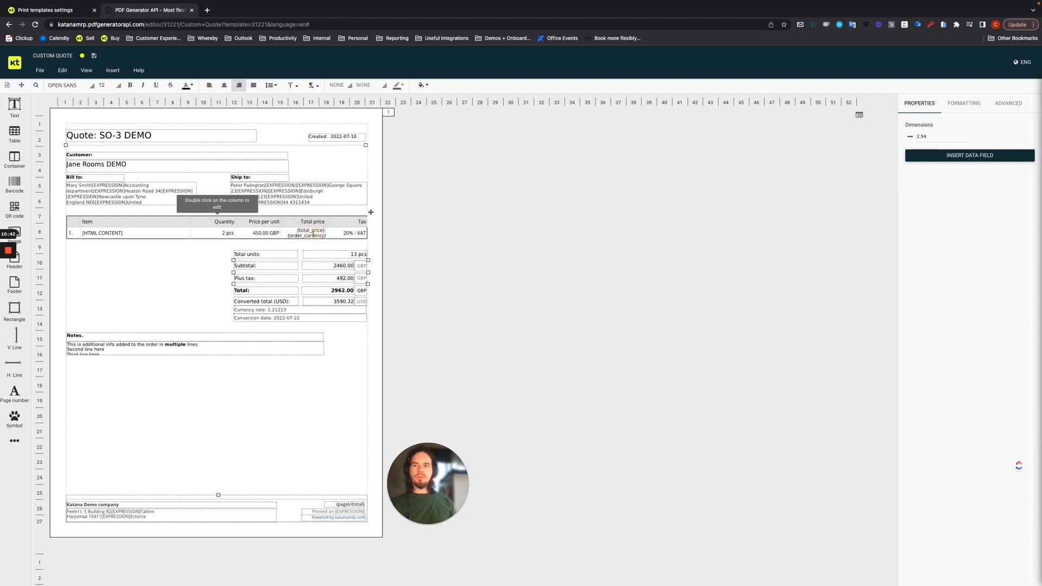
{"action": "left_click", "coordinate": [313, 235]}
{"action": "left_click", "coordinate": [313, 235]}
{"action": "right_click", "coordinate": [313, 235]}
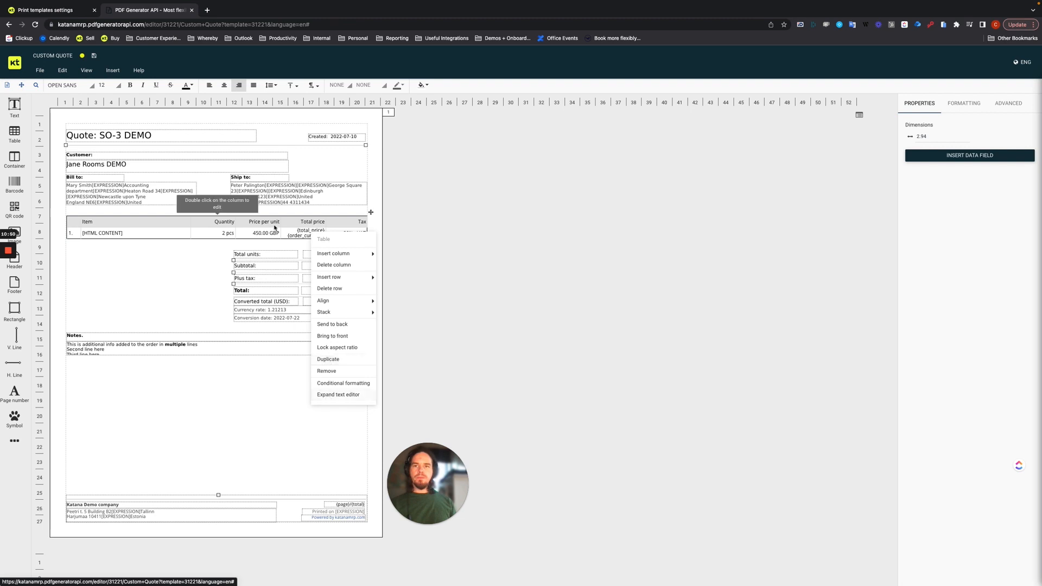
- Examine the raw value expression in the Total price cell's formatting options, including its currency field, and leave the cell
{"action": "left_click", "coordinate": [971, 103]}
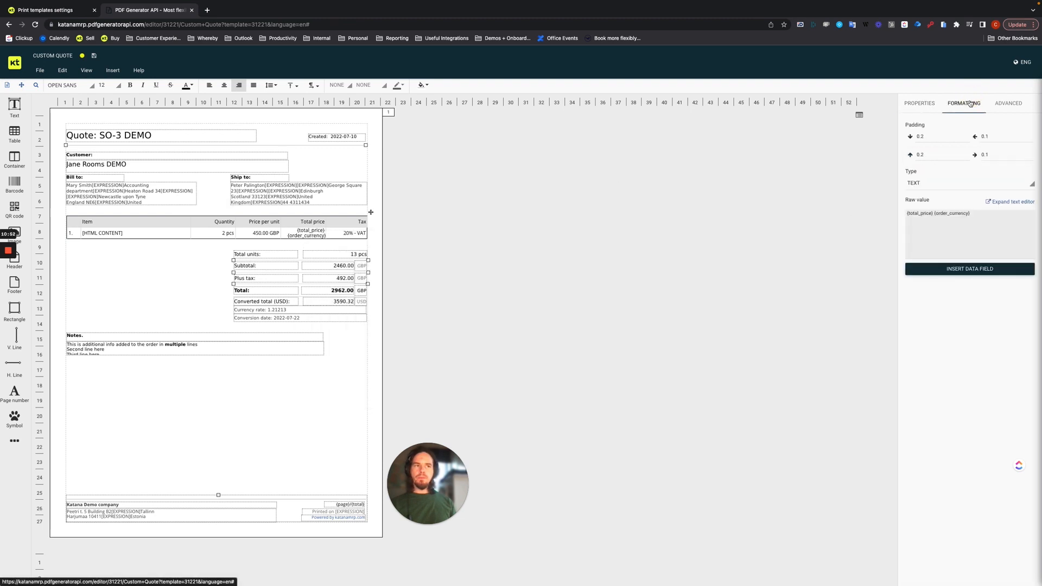
{"action": "left_click", "coordinate": [907, 213]}
{"action": "mouse_move", "coordinate": [907, 212]}
{"action": "left_mouse_down"}
{"action": "mouse_move", "coordinate": [976, 213]}
{"action": "mouse_move", "coordinate": [910, 216]}
{"action": "left_mouse_up"}
{"action": "left_click", "coordinate": [959, 227]}
{"action": "left_click", "coordinate": [938, 226]}
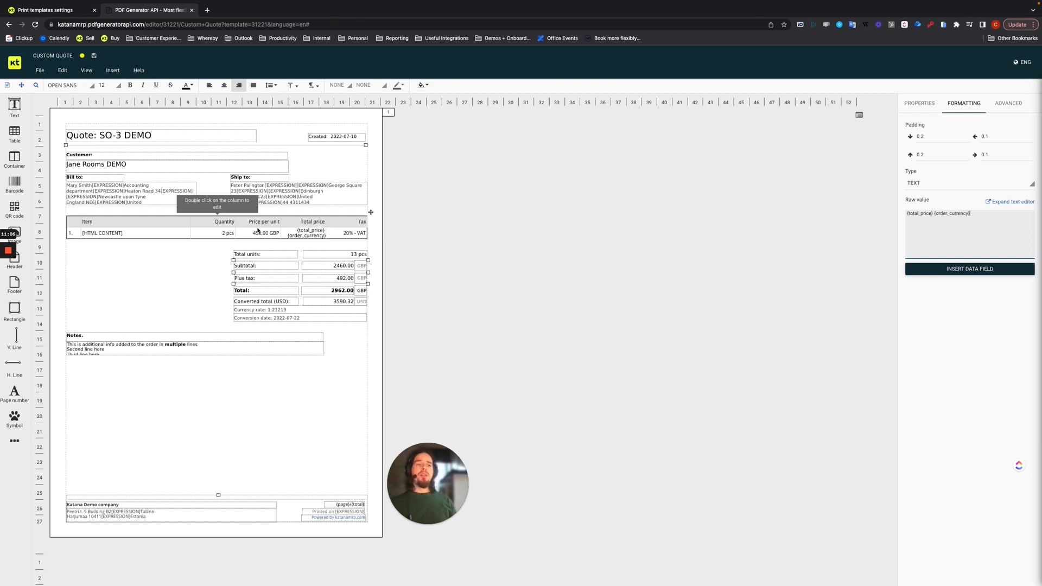
{"action": "left_click_drag", "start_coordinate": [909, 213], "coordinate": [968, 213]}
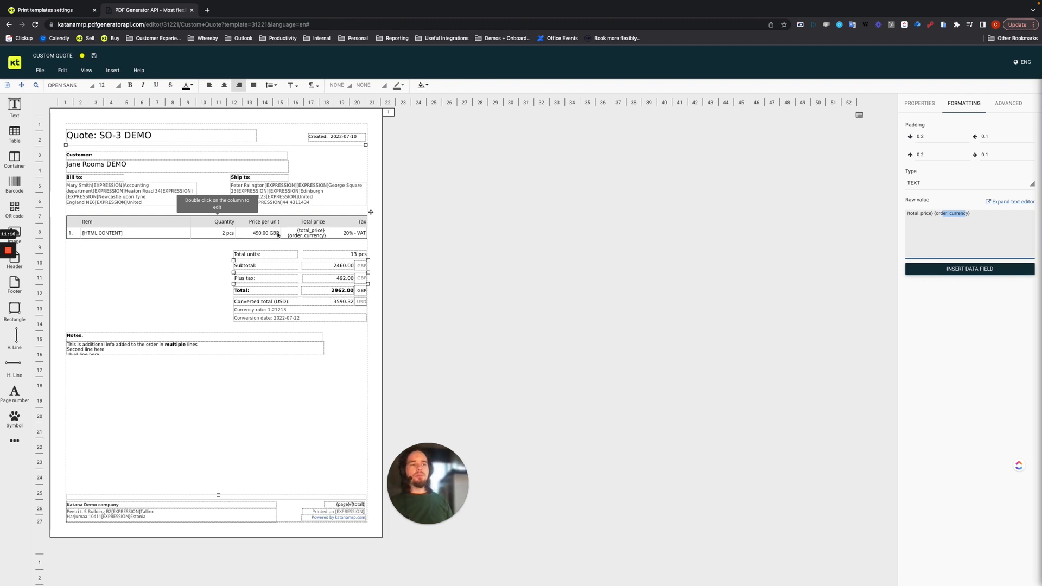
{"action": "left_click", "coordinate": [182, 280]}
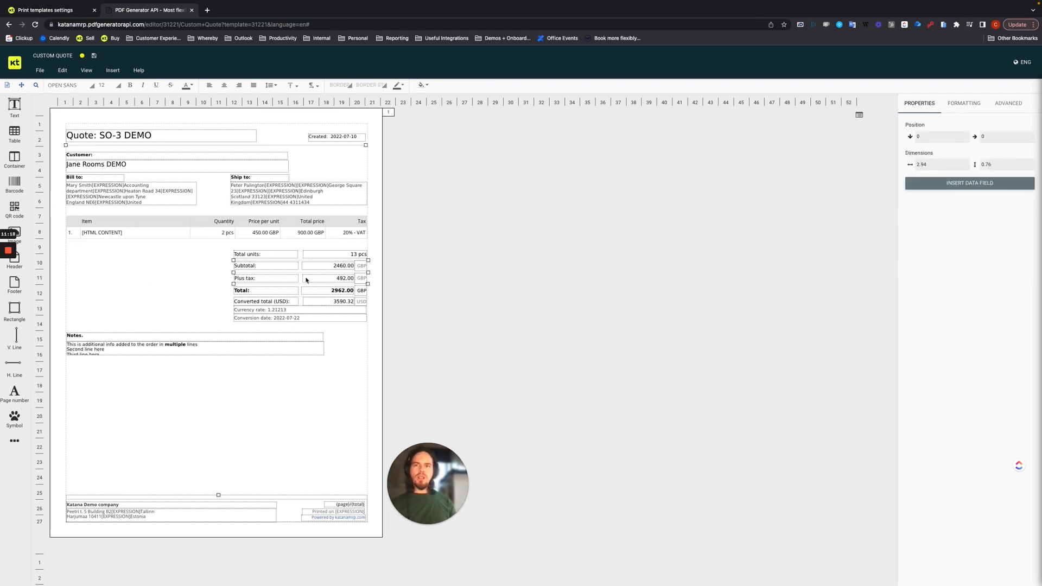